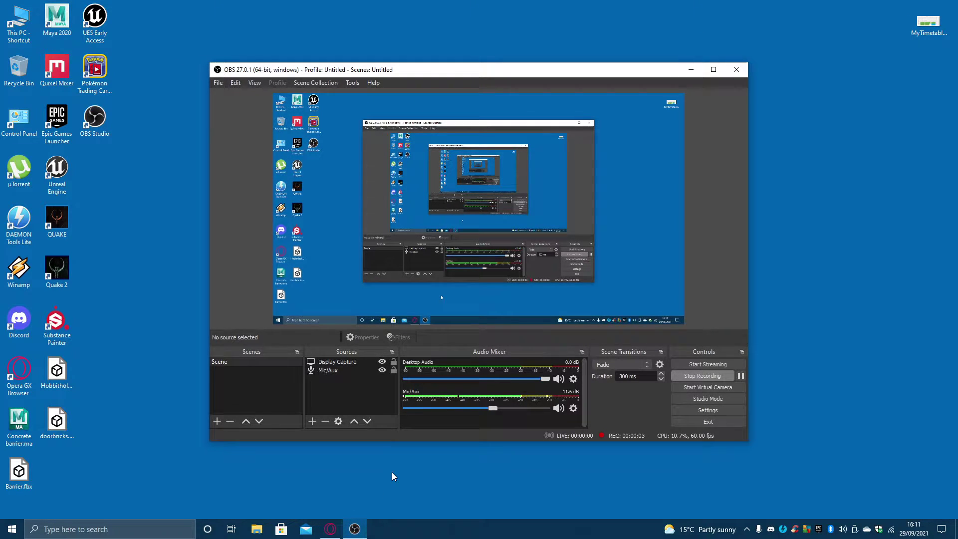
Bring the browser with the Construct 3 editor to the front while OBS keeps recording.
click(331, 529)
mouse_move(353, 533)
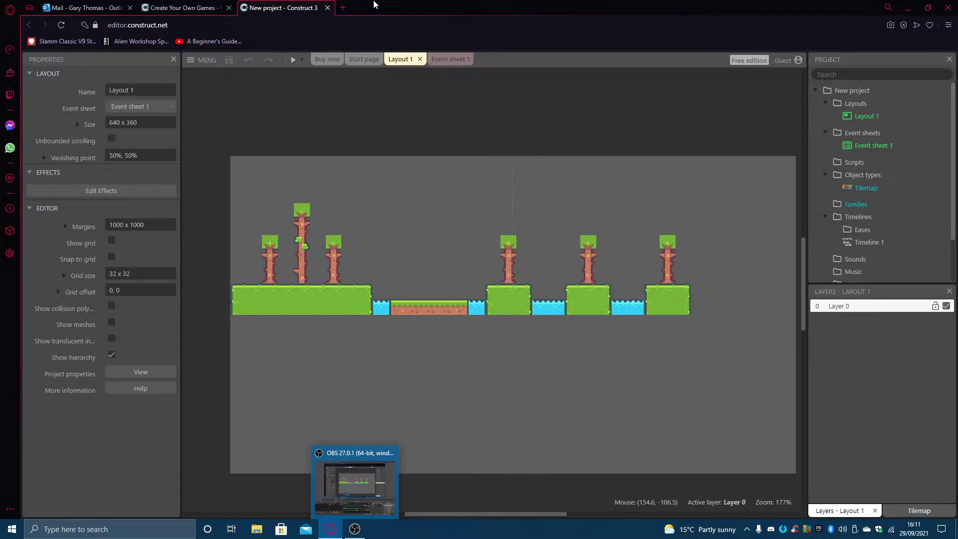
In a new tab, search Google for 'kenneys' and open Kenney's 2D game assets page.
click(342, 7)
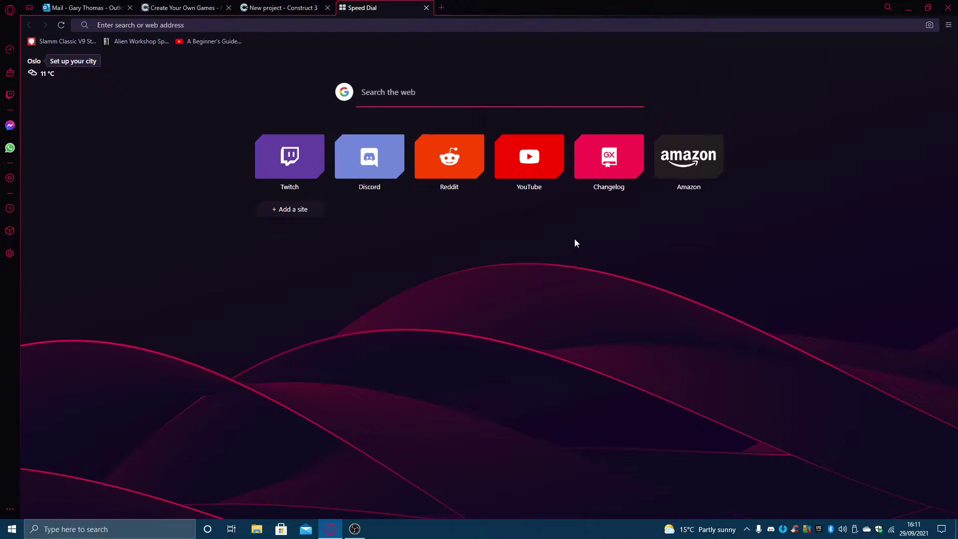
text(kenneys)
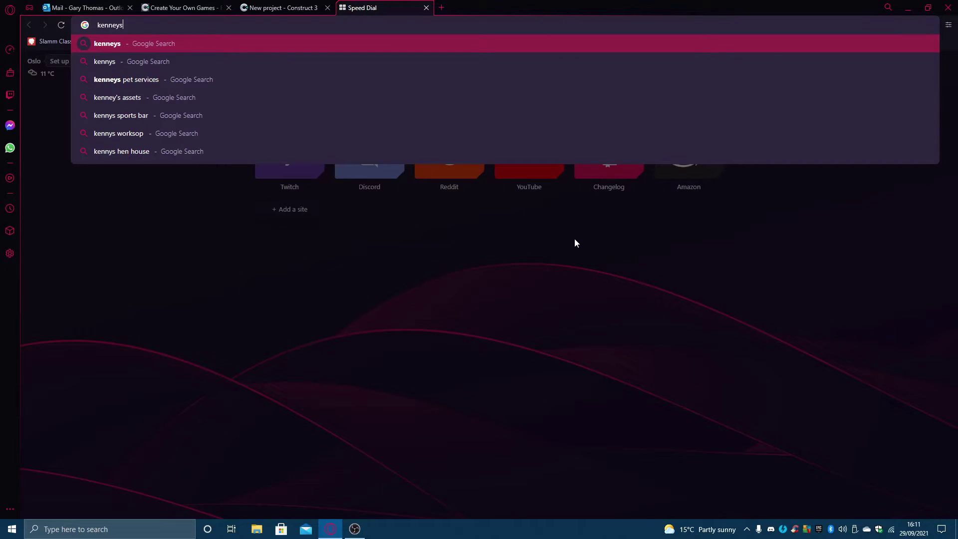
key(Return)
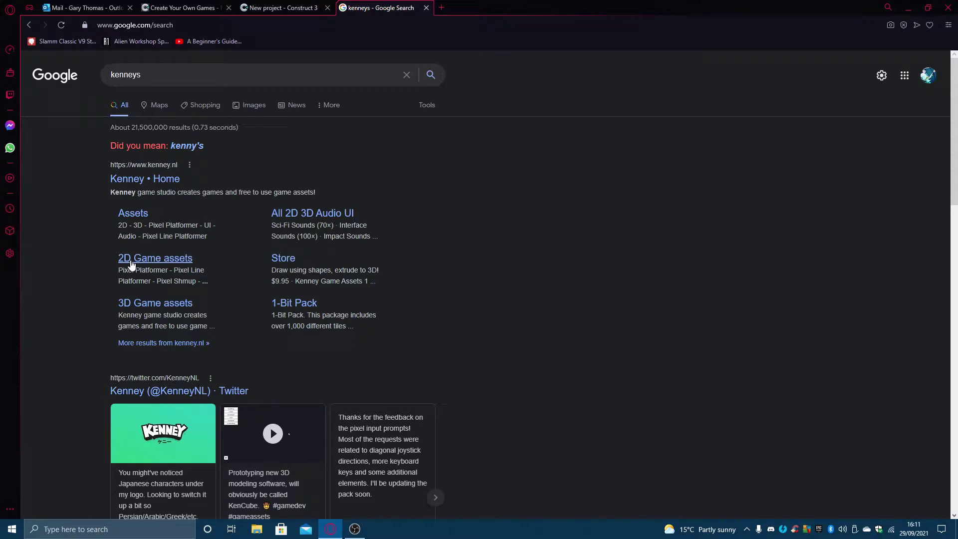
click(131, 264)
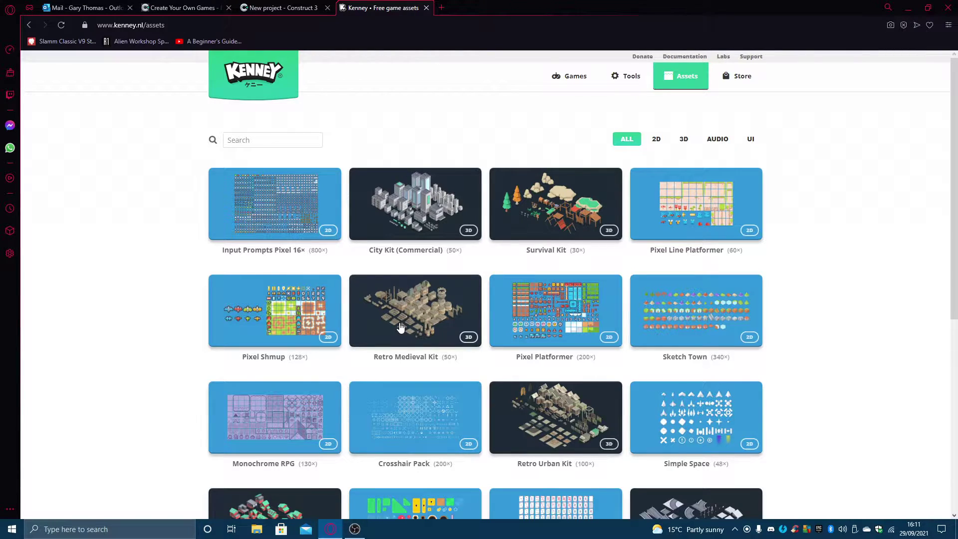
Download the Pixel Platformer pack from its page and dismiss the thank-you popup.
click(541, 322)
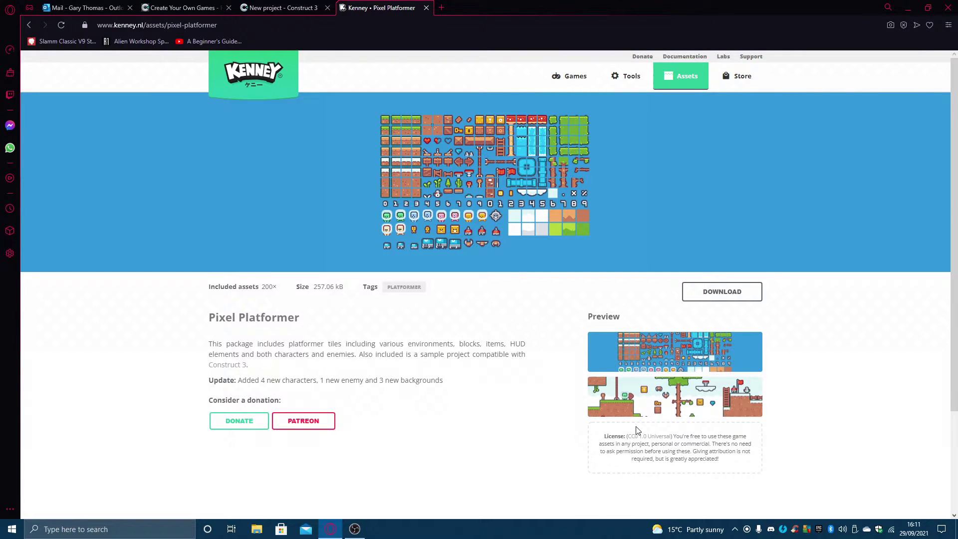
scroll(591, 248, down, 3)
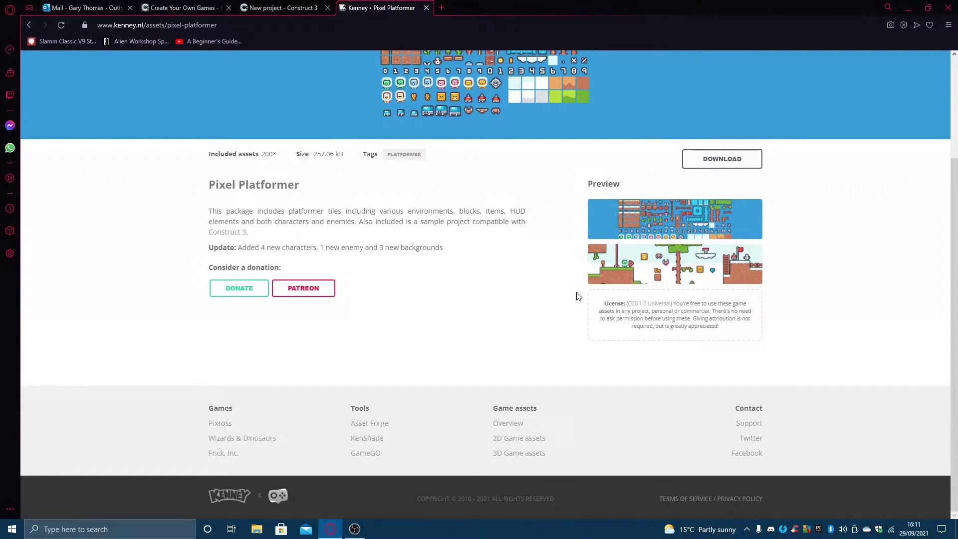
scroll(654, 289, up, 3)
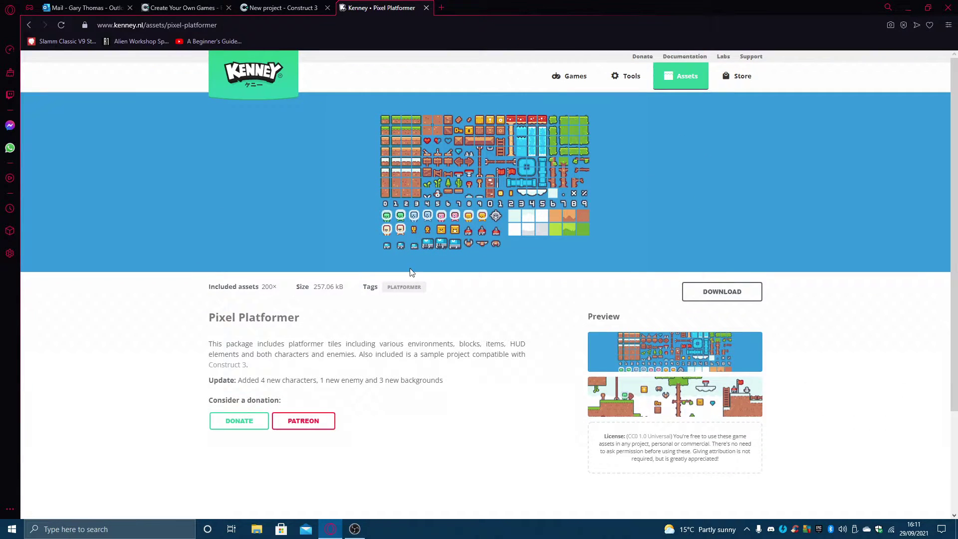
click(718, 298)
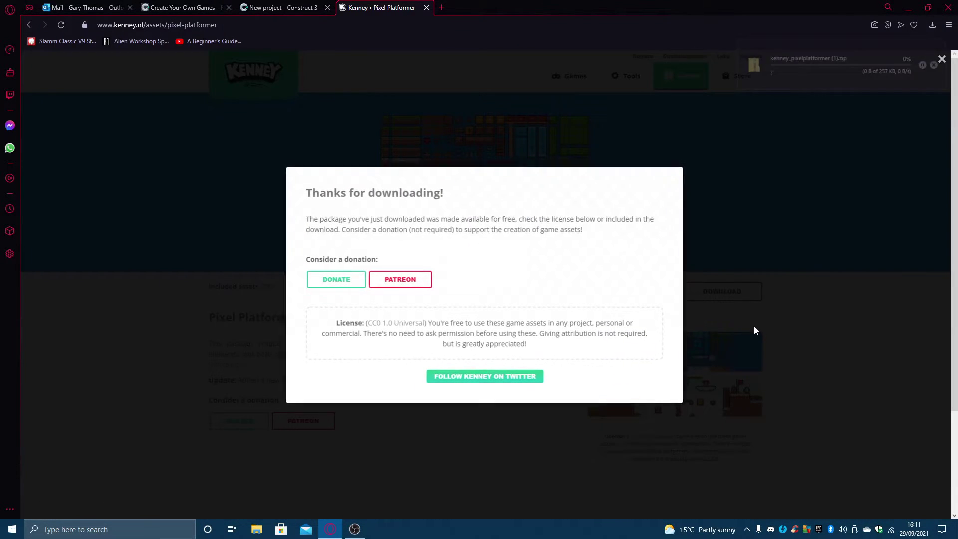
click(804, 197)
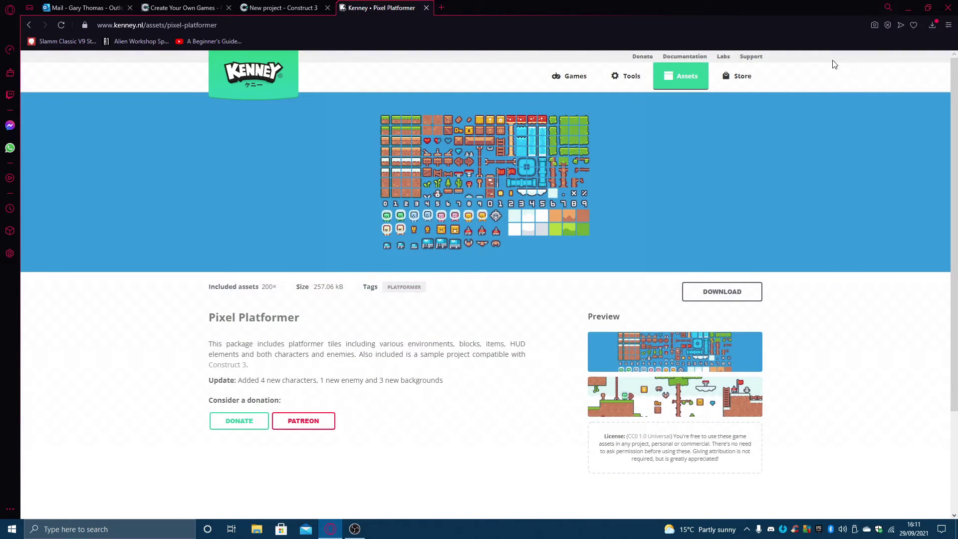
Copy the kenney_pixelplatformer folder from Downloads onto the desktop.
click(257, 529)
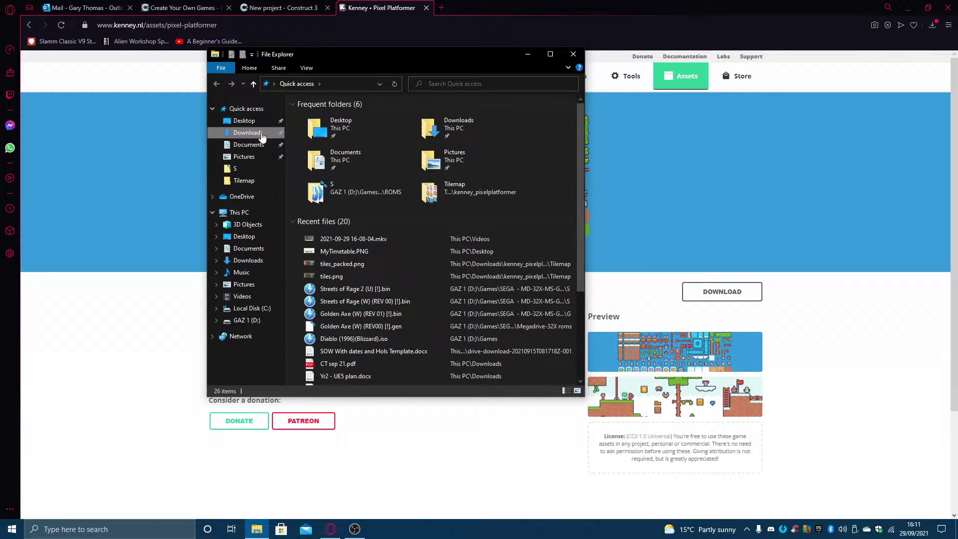
click(248, 133)
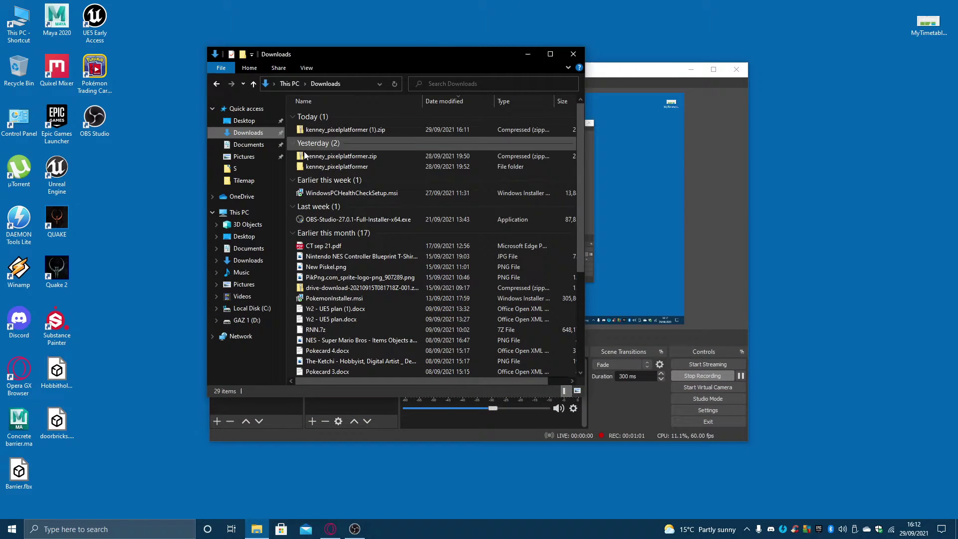
drag(325, 167, 849, 227)
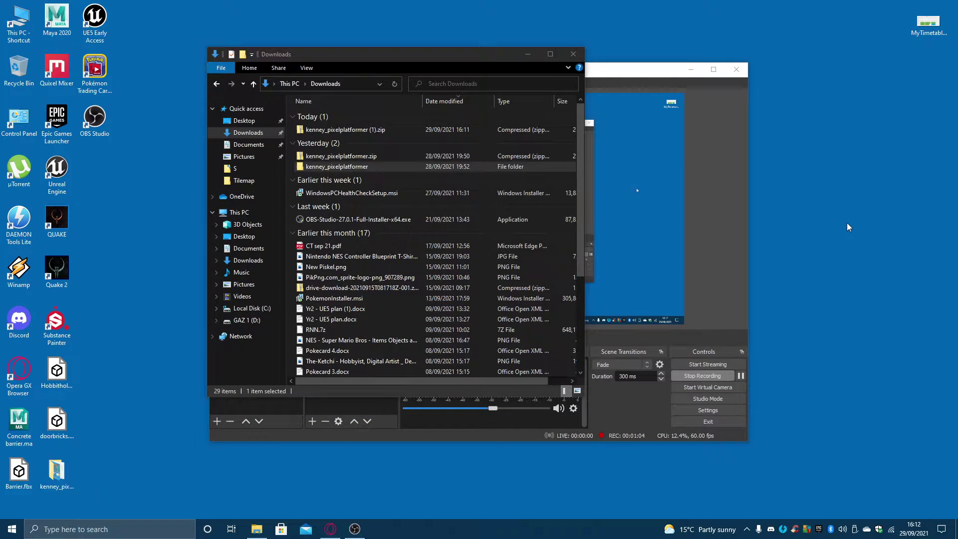
click(573, 54)
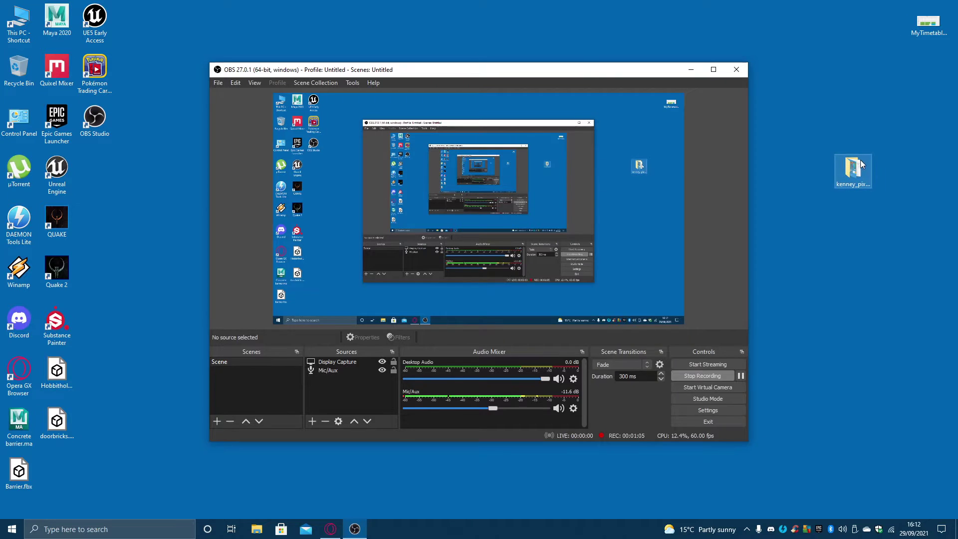
Open kenney_pixelplatformer from the desktop in an enlarged window and enter its Tilemap folder.
double_click(854, 170)
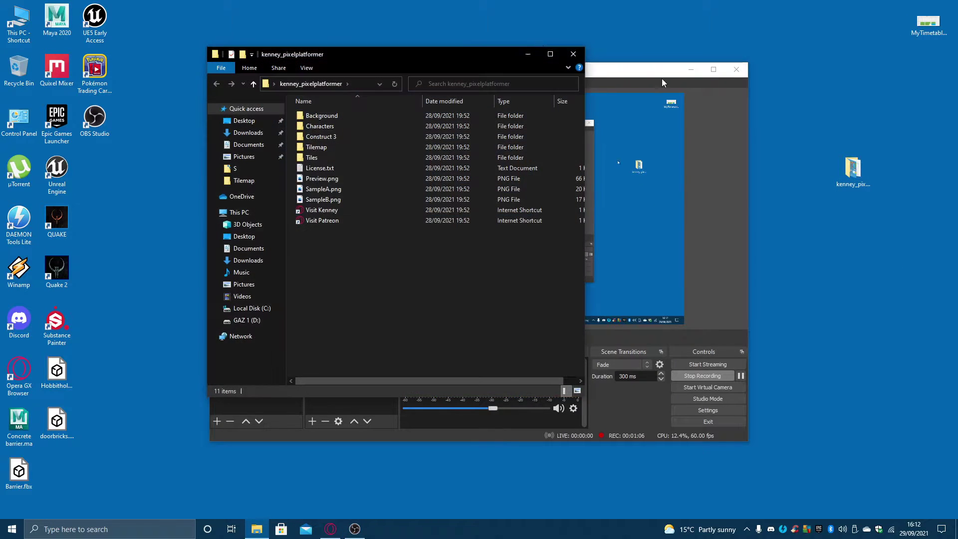
click(699, 73)
click(691, 70)
drag(451, 60, 453, 52)
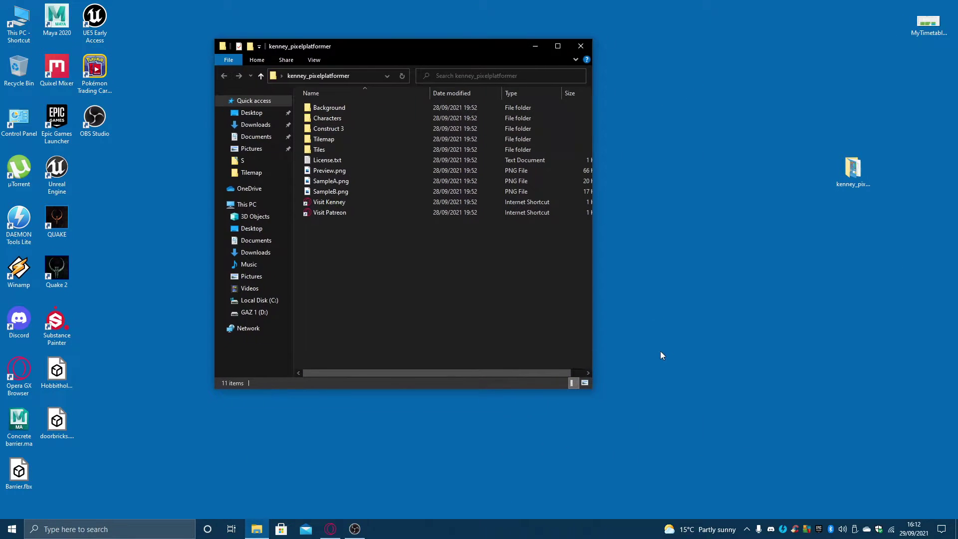
drag(592, 389, 720, 408)
double_click(331, 139)
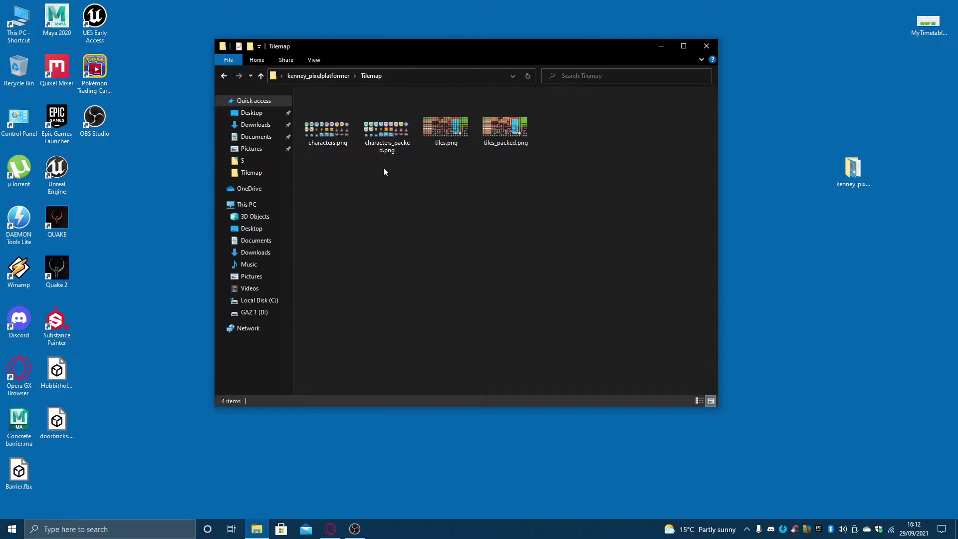
Preview characters.png, tiles.png and tiles_packed.png one after another in Photos, closing each.
double_click(325, 134)
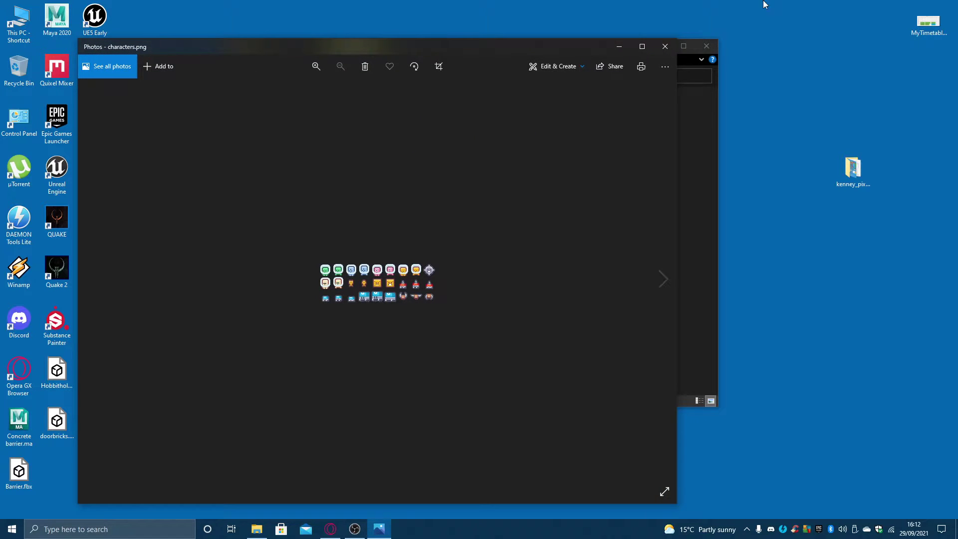
click(664, 46)
double_click(445, 127)
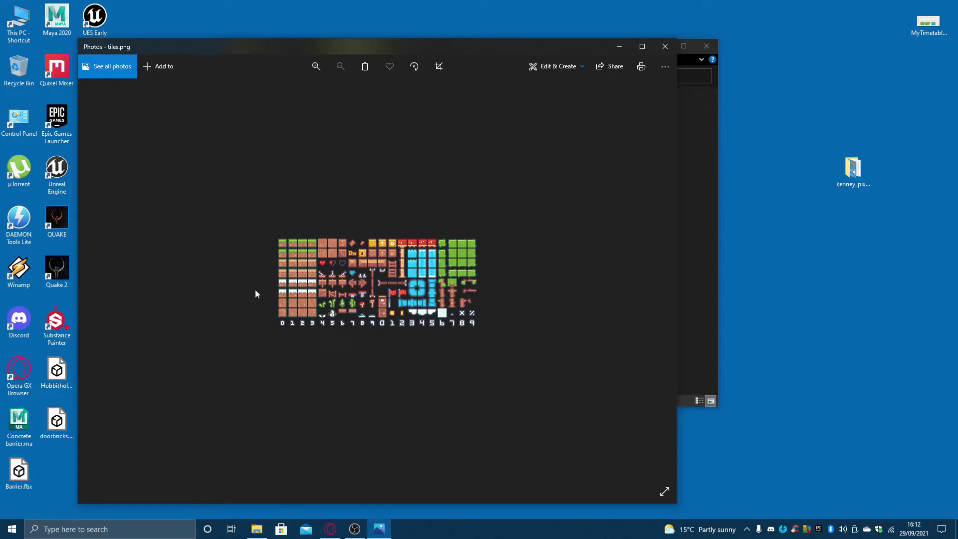
click(667, 46)
double_click(504, 128)
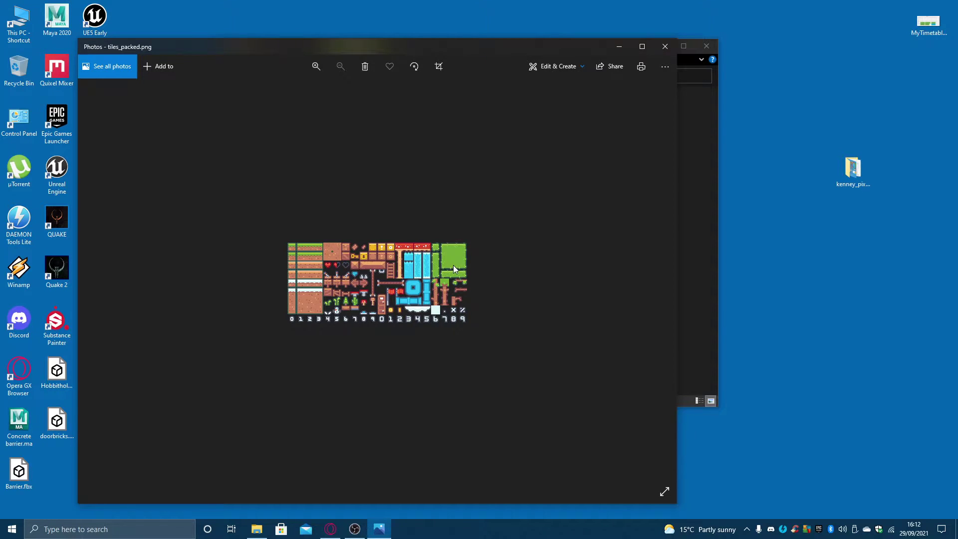
key(alt+F4)
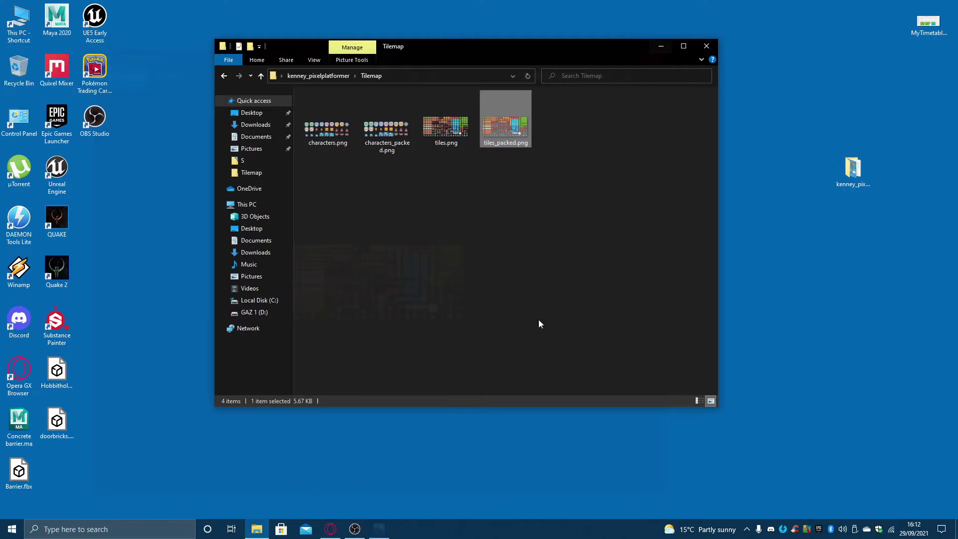
Create a new Construct 3 project named Platformer with the SD landscape 4:3 preset.
click(355, 529)
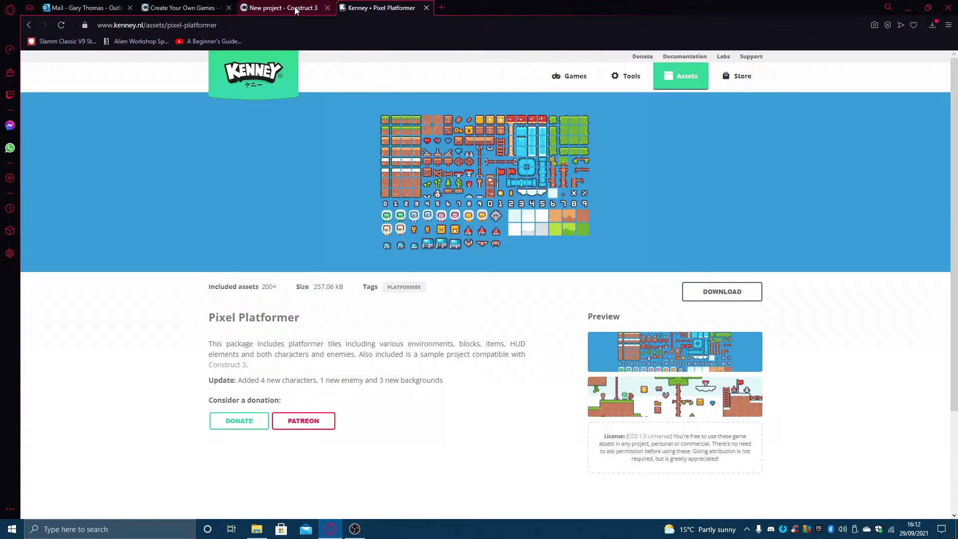
click(279, 8)
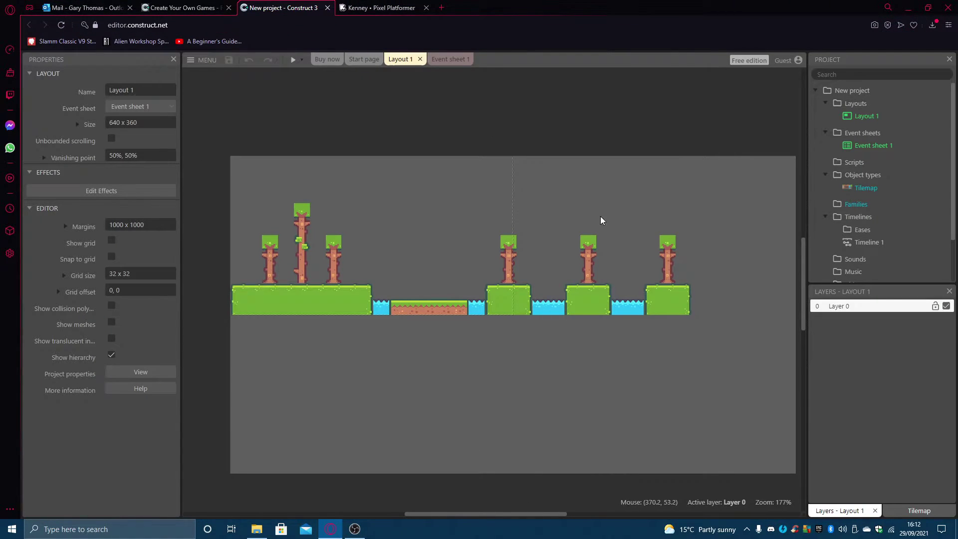
click(204, 59)
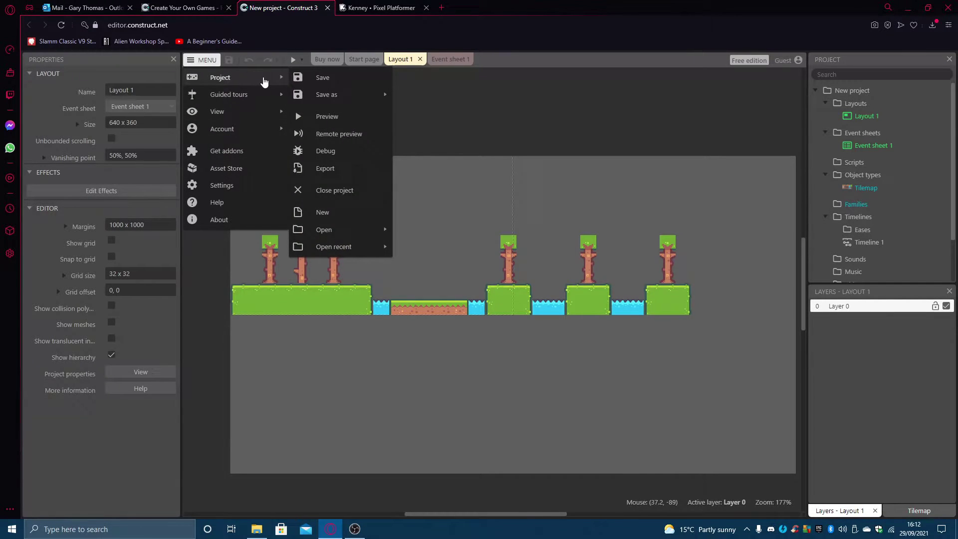
click(322, 213)
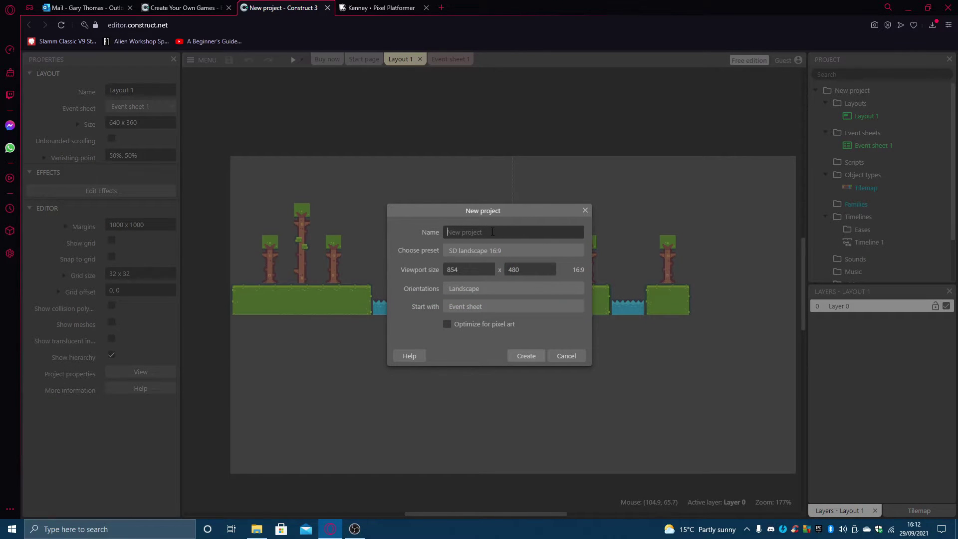
text(Platformer)
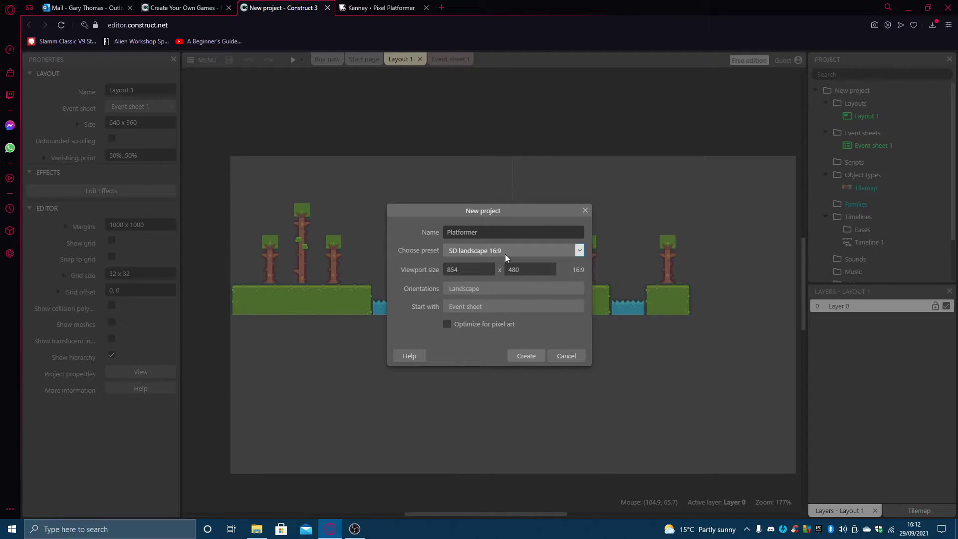
click(506, 252)
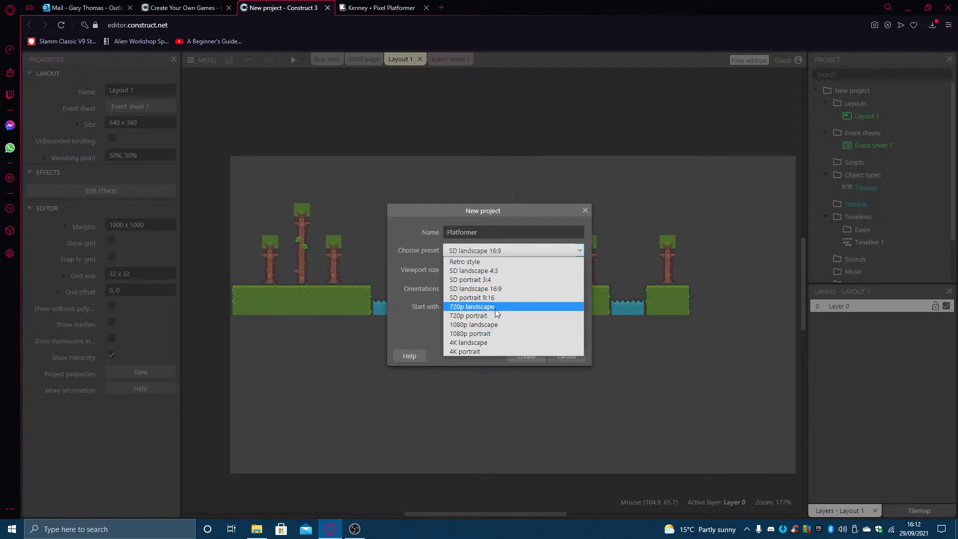
click(477, 272)
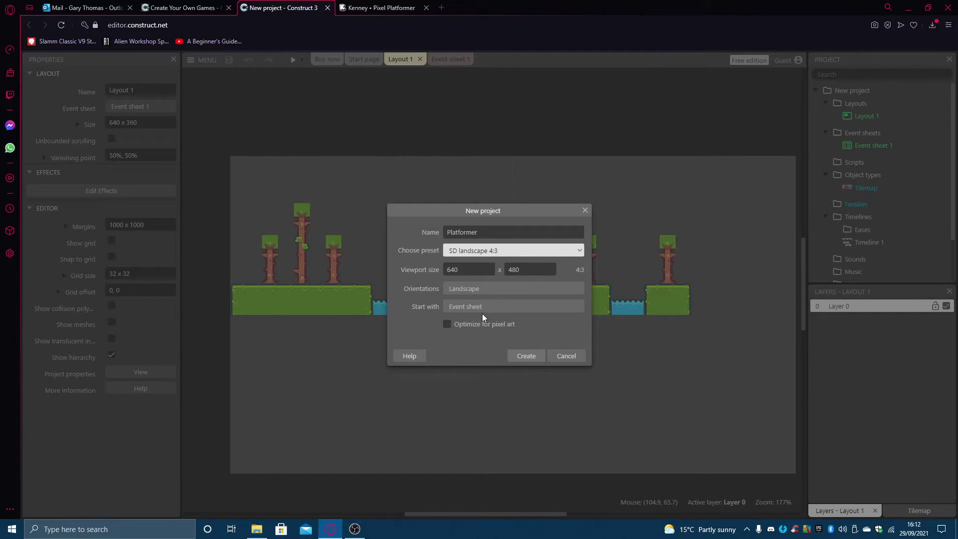
click(528, 358)
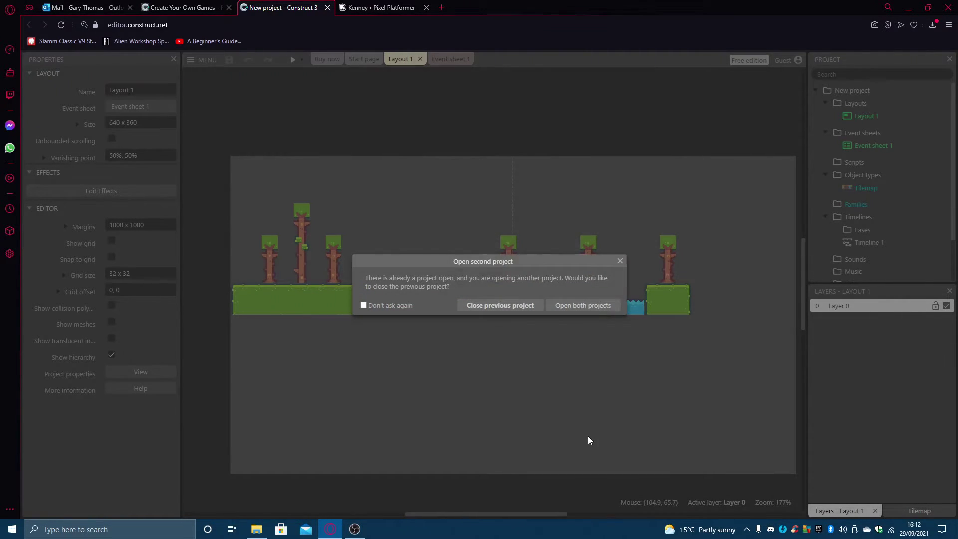
Close the previous project and centre Layout 1 in view with its properties shown.
click(496, 306)
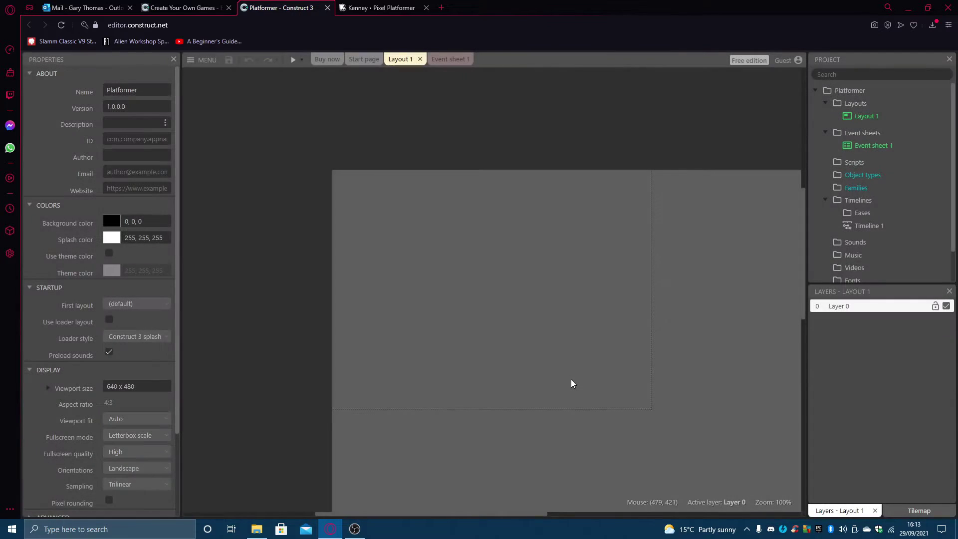
click(554, 353)
scroll(528, 271, down, 4)
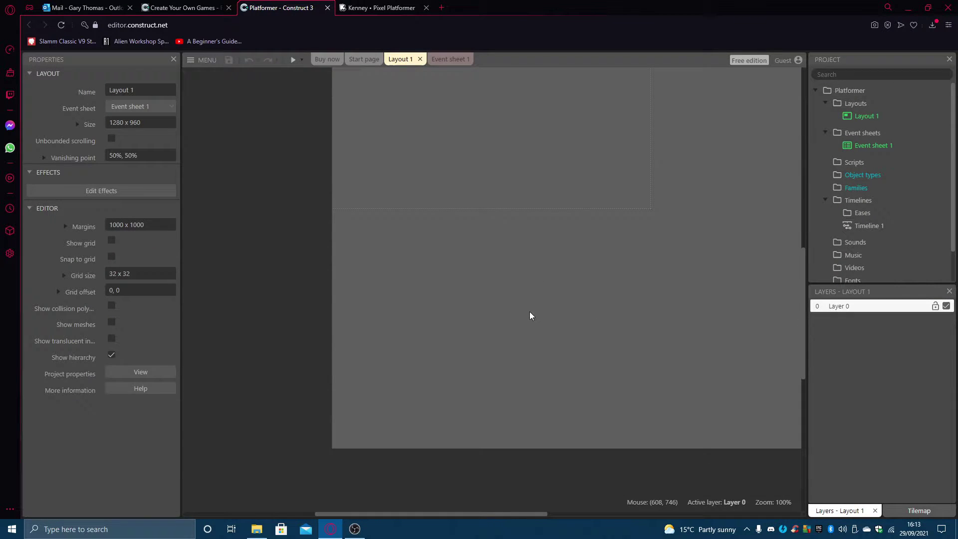
key(alt)
ctrl+scroll(539, 280, down, 5)
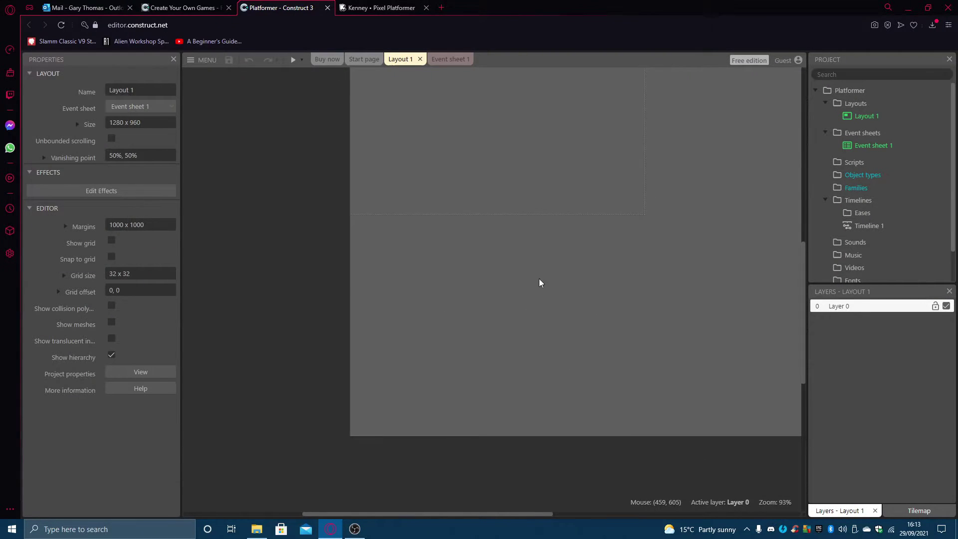
right_click(471, 292)
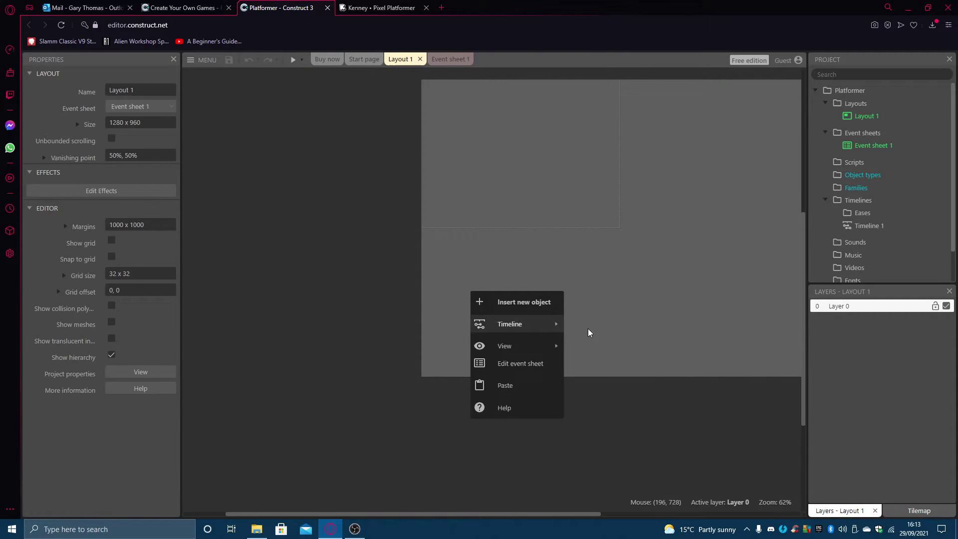
click(642, 447)
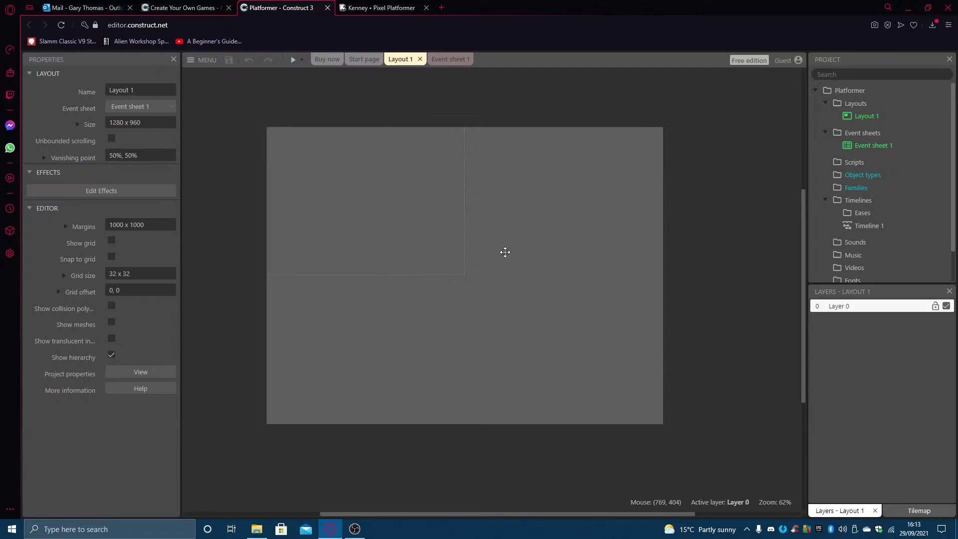
middle_drag(505, 252, 552, 259)
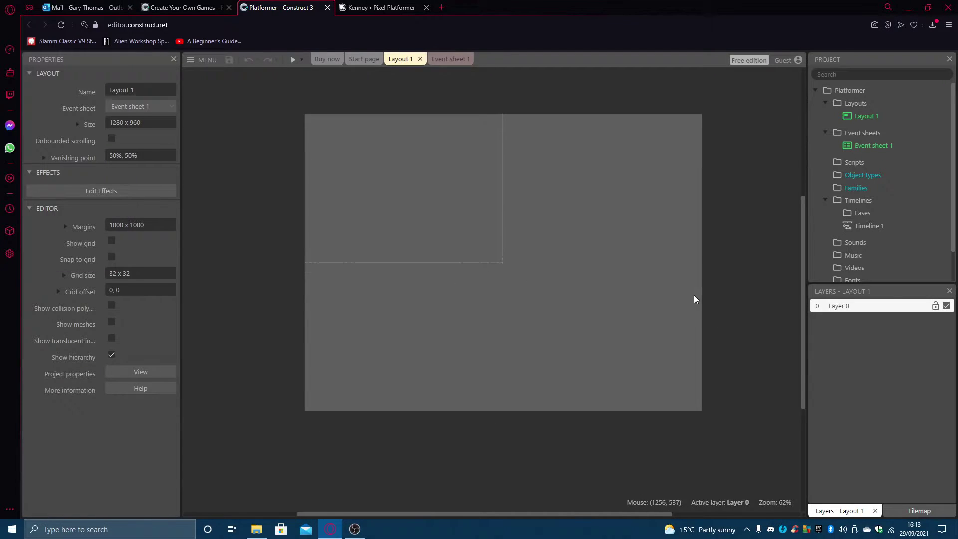
scroll(694, 299, down, 1)
scroll(623, 420, up, 2)
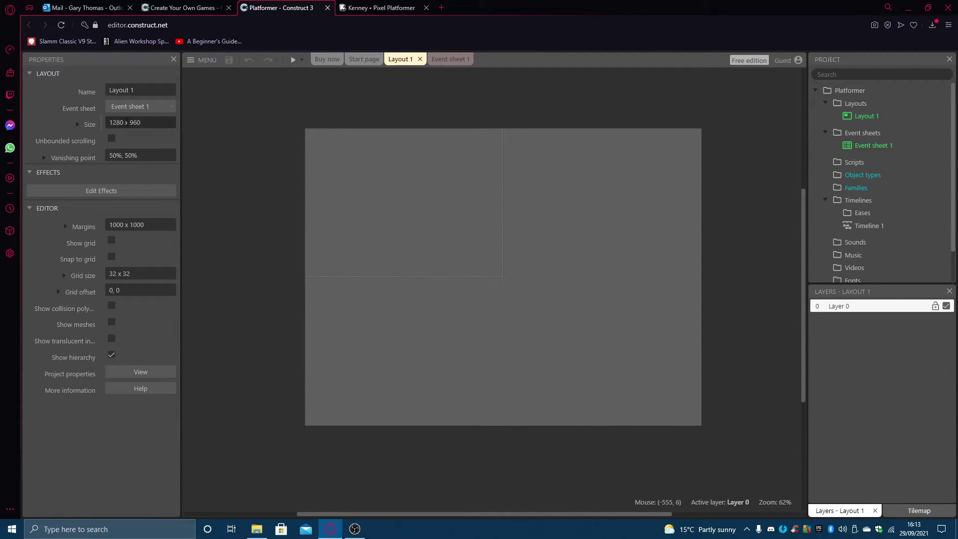
Set Layout 1's size to 1920 x 640 and check its 32 x 32 grid size.
click(126, 122)
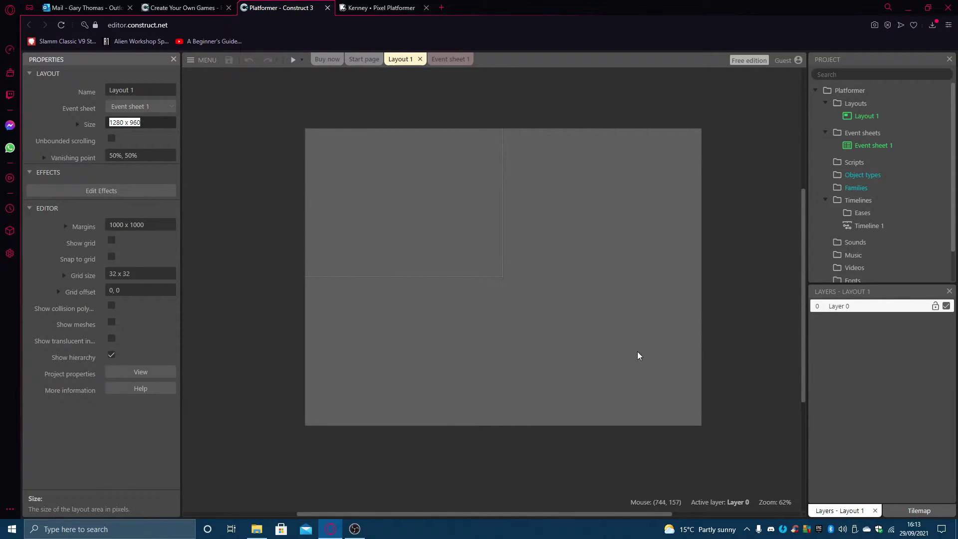
click(122, 123)
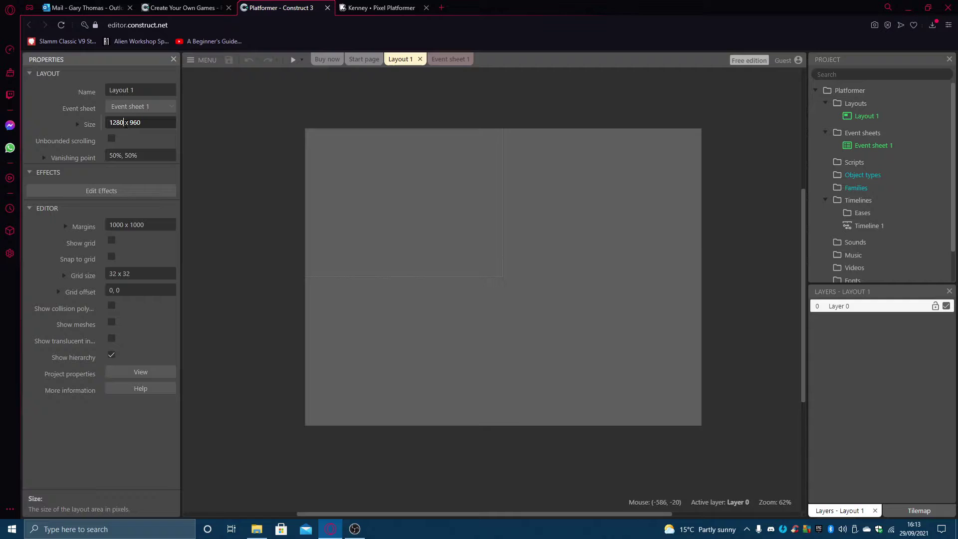
double_click(121, 122)
text(6)
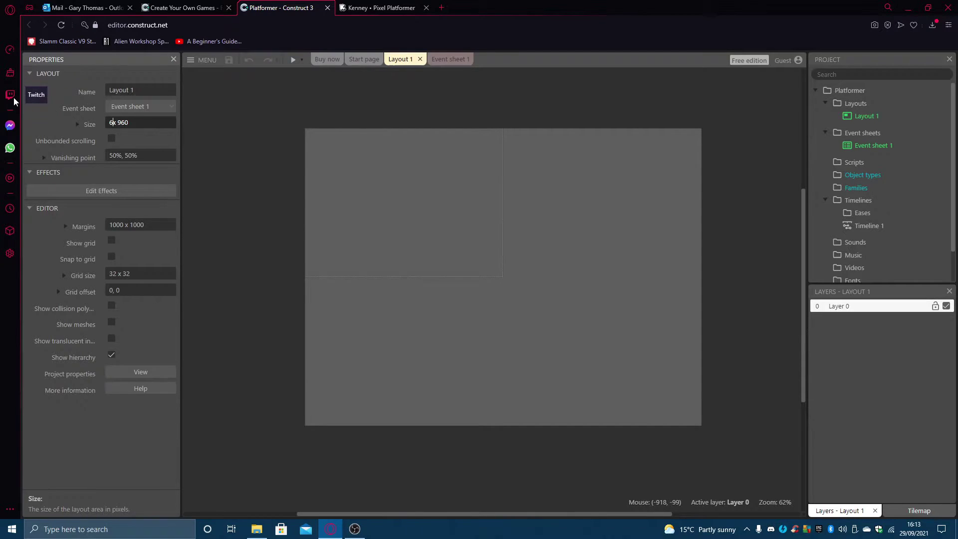
text(40)
key(Tab)
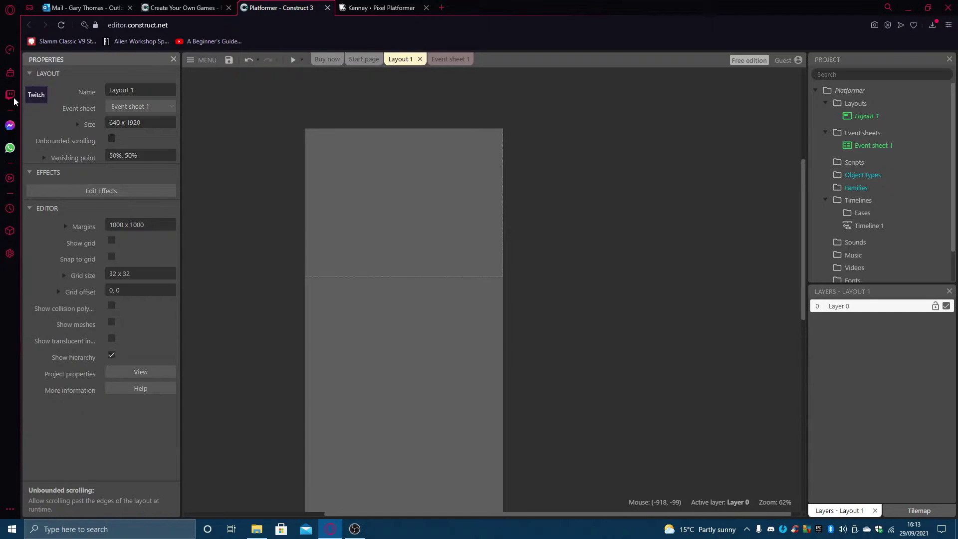
click(111, 122)
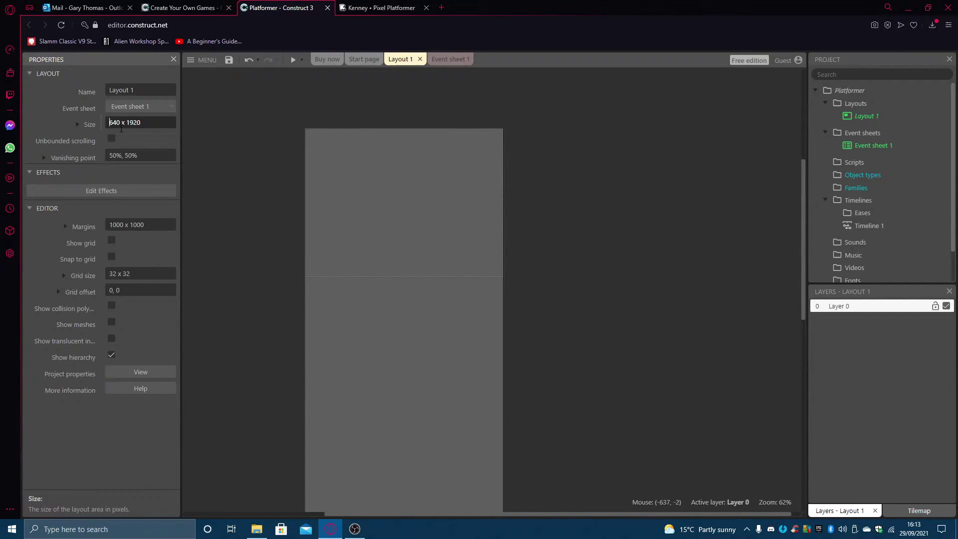
drag(121, 125, 141, 123)
text(1920 x 640)
key(Tab)
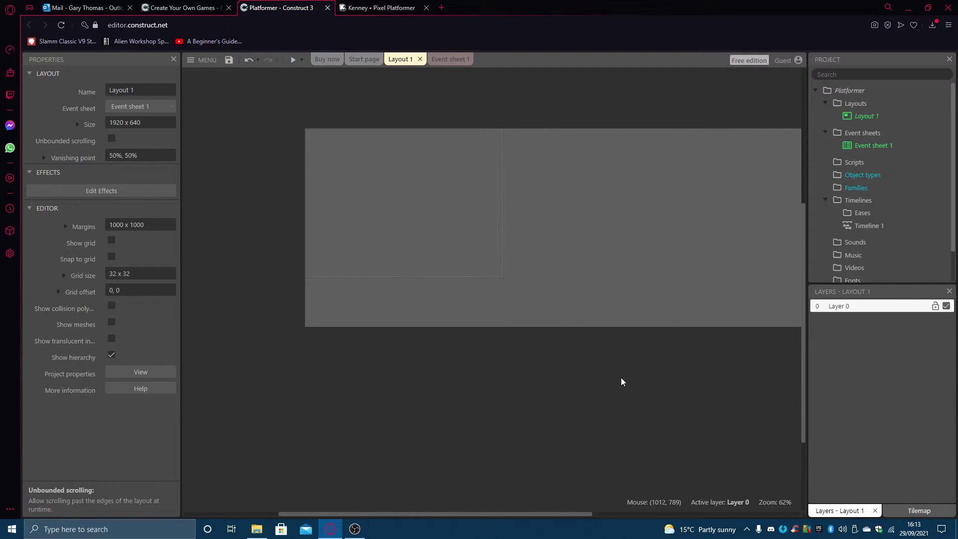
drag(451, 514, 469, 498)
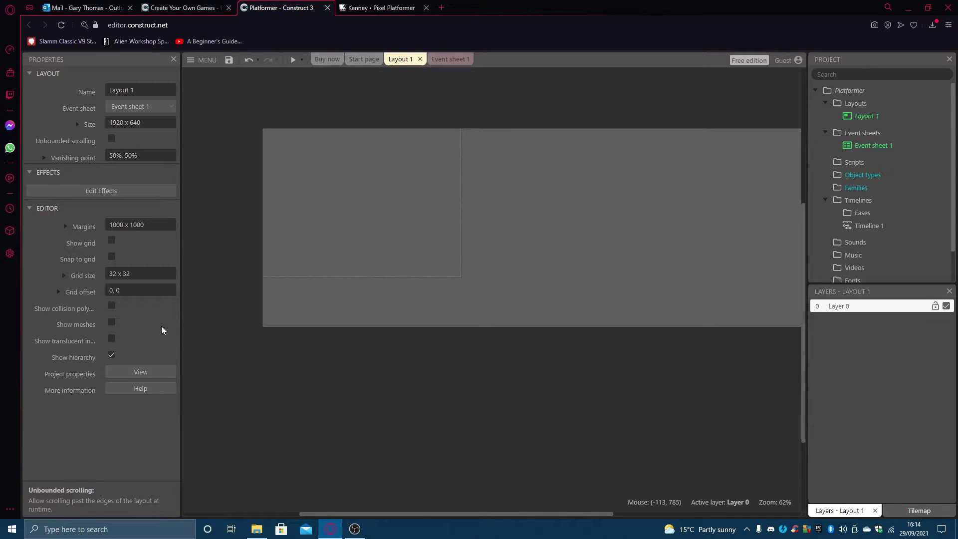
click(63, 276)
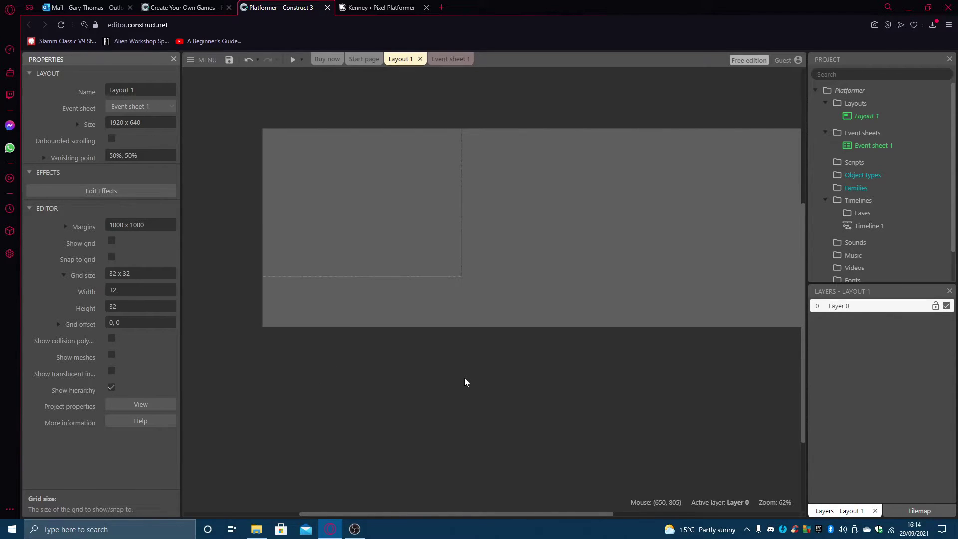
Insert a new Tilemap object and place it on the layout.
right_click(384, 220)
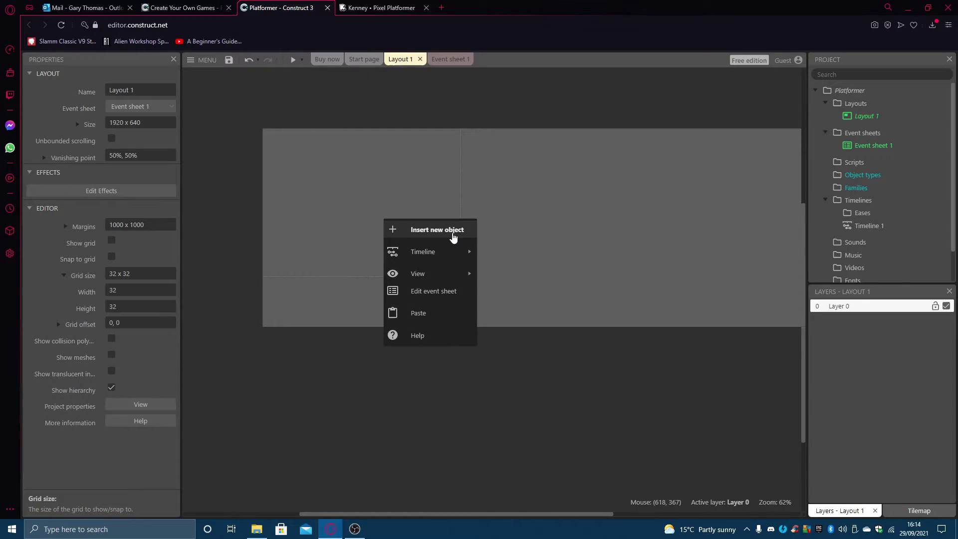
click(454, 235)
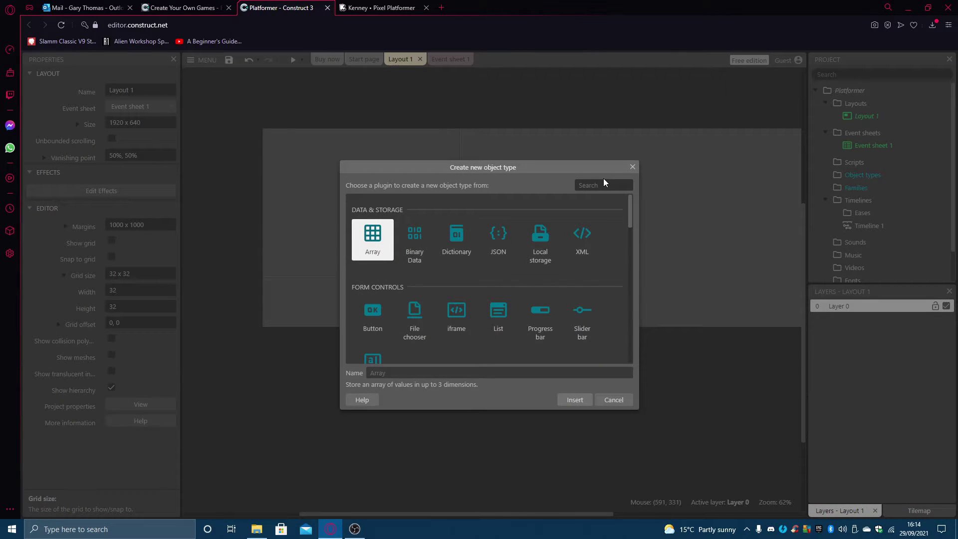
click(603, 182)
text(tile)
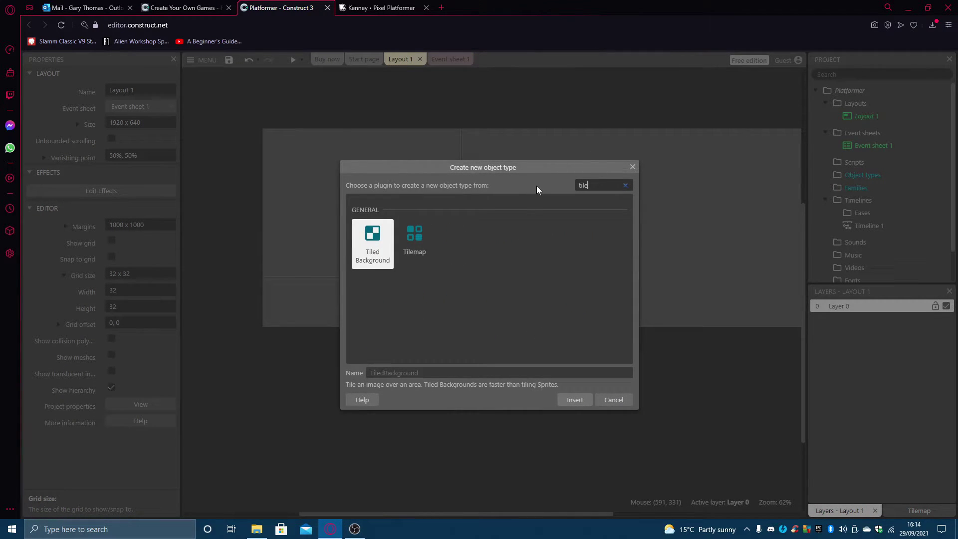
click(417, 237)
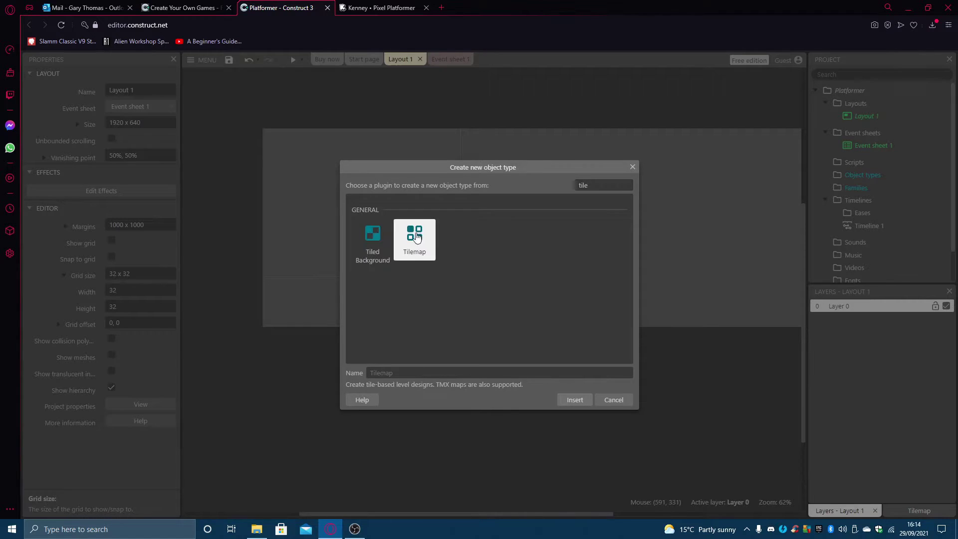
click(574, 401)
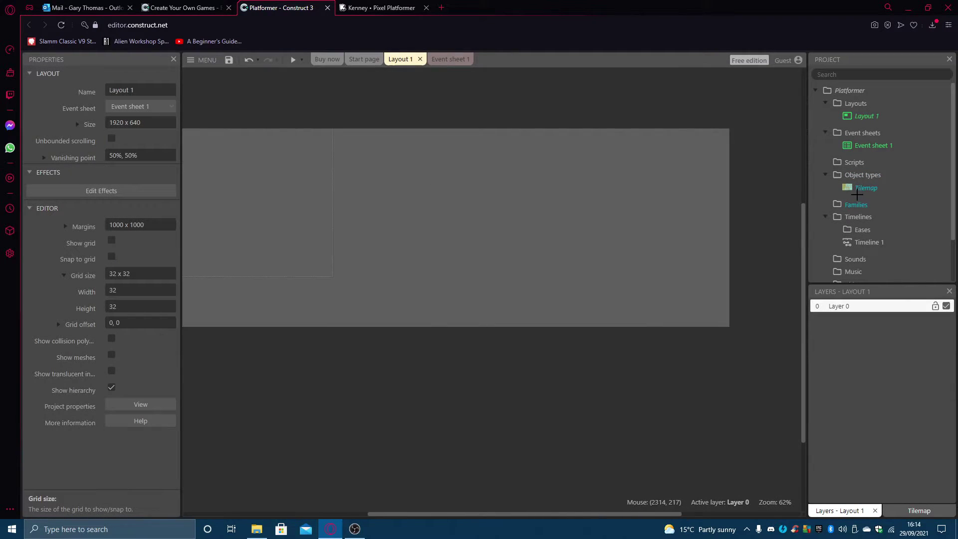
click(293, 202)
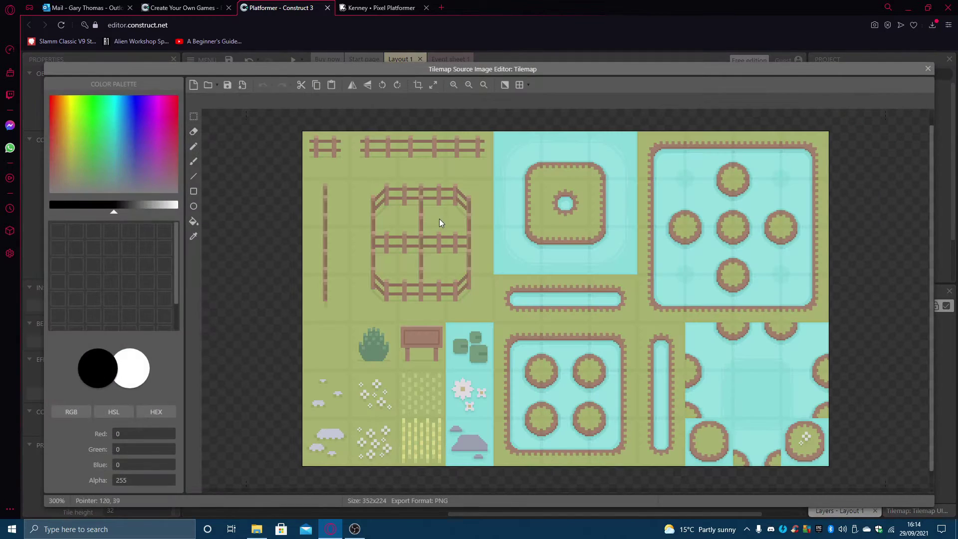
Load Desktop/kenney_pixelplatformer/Tilemap/tiles_packed.png as the tilemap's tileset image.
click(214, 88)
click(236, 230)
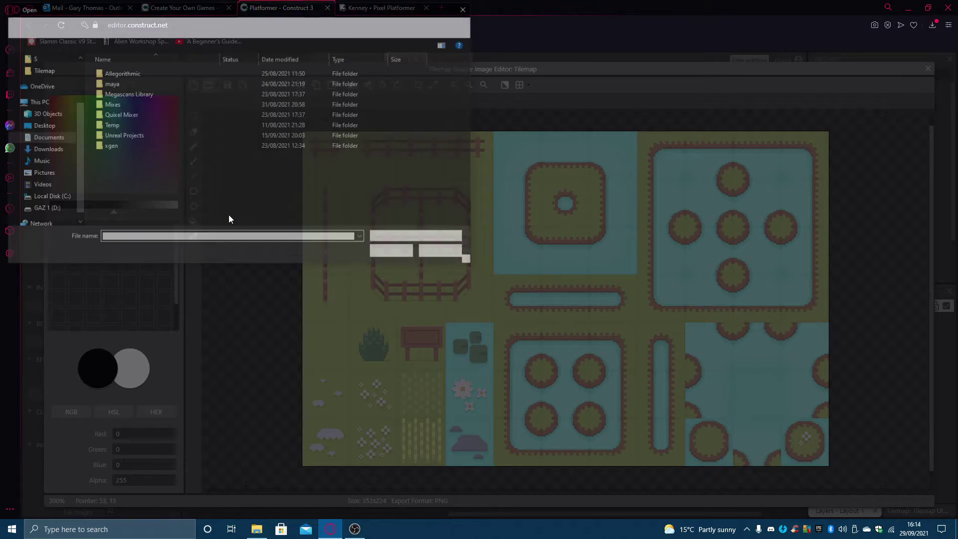
click(41, 125)
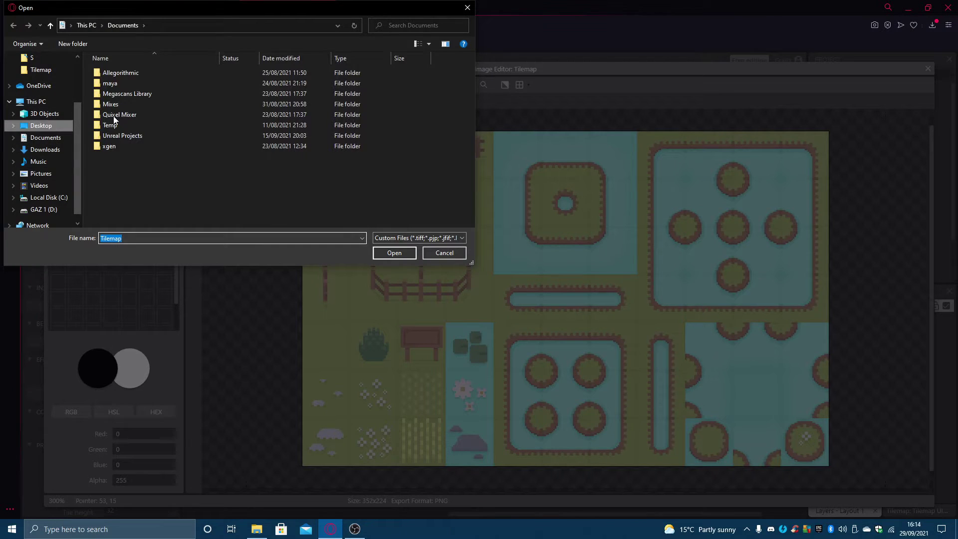
double_click(122, 95)
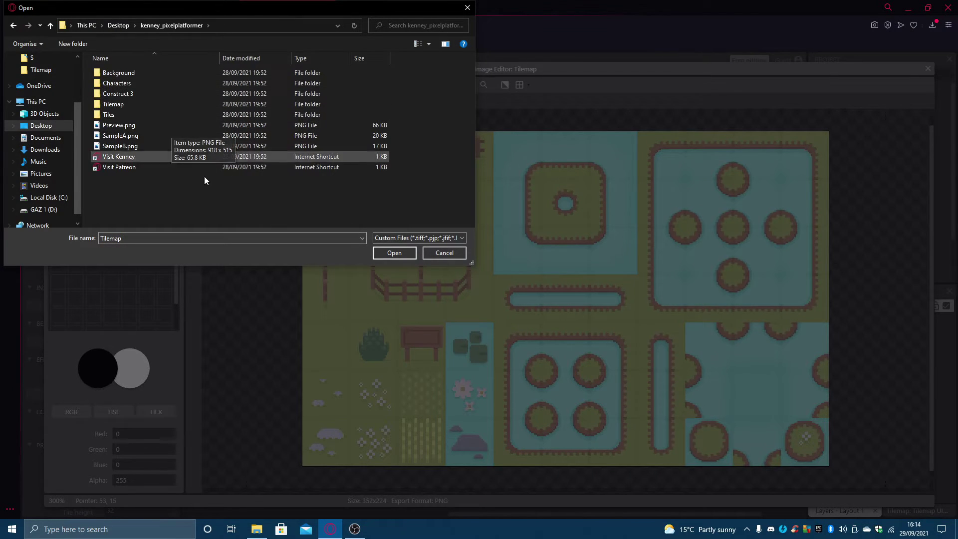
double_click(119, 104)
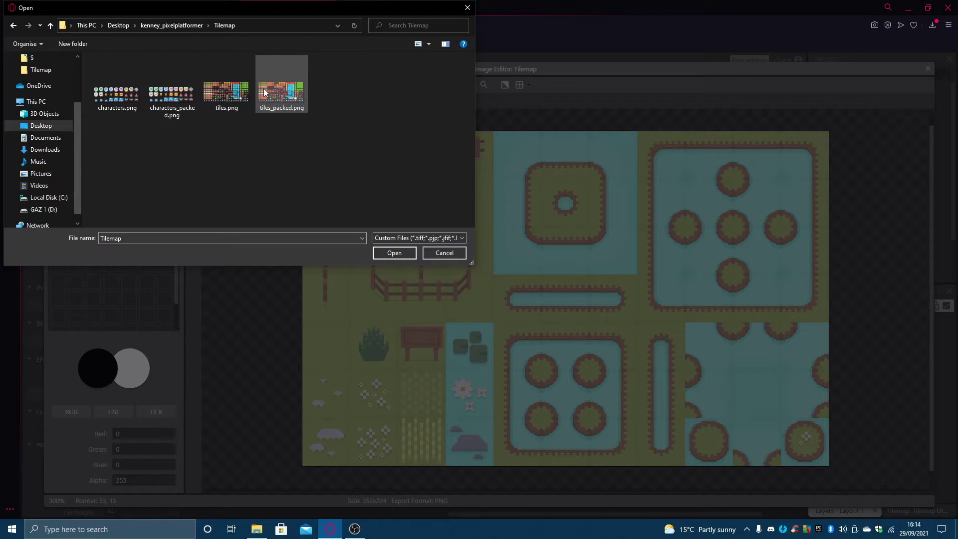
double_click(268, 96)
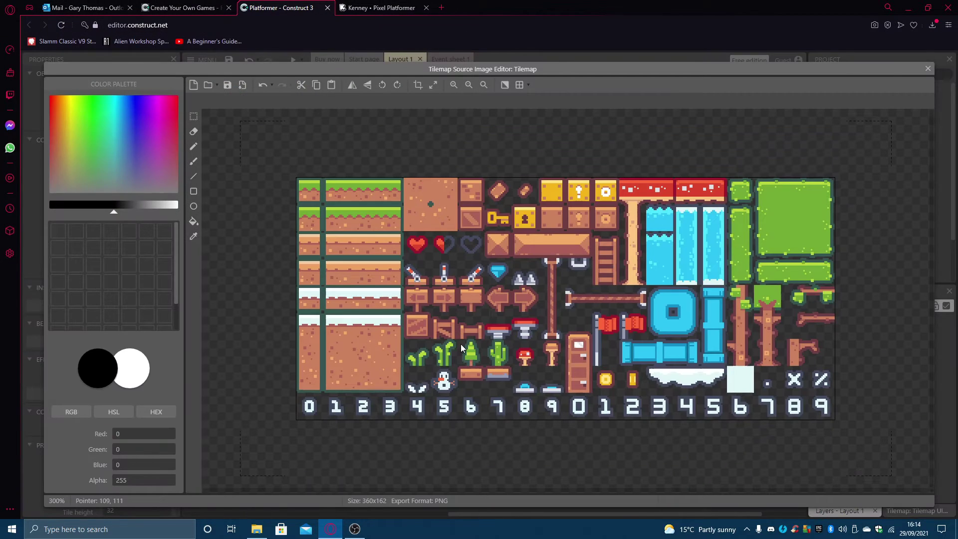
click(928, 68)
Float the tile palette over the layout, enlarge its tiles, and move it off the project tree.
click(906, 512)
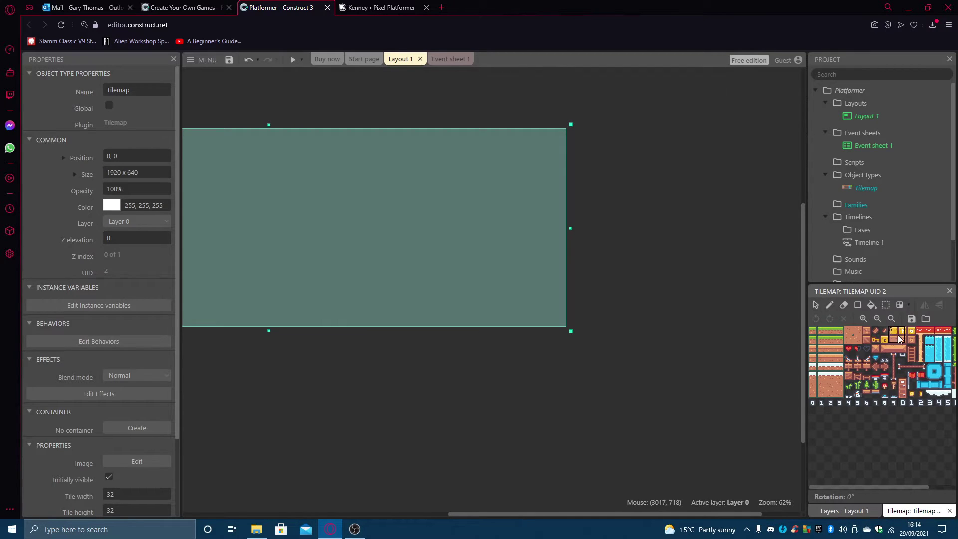
drag(905, 512, 937, 418)
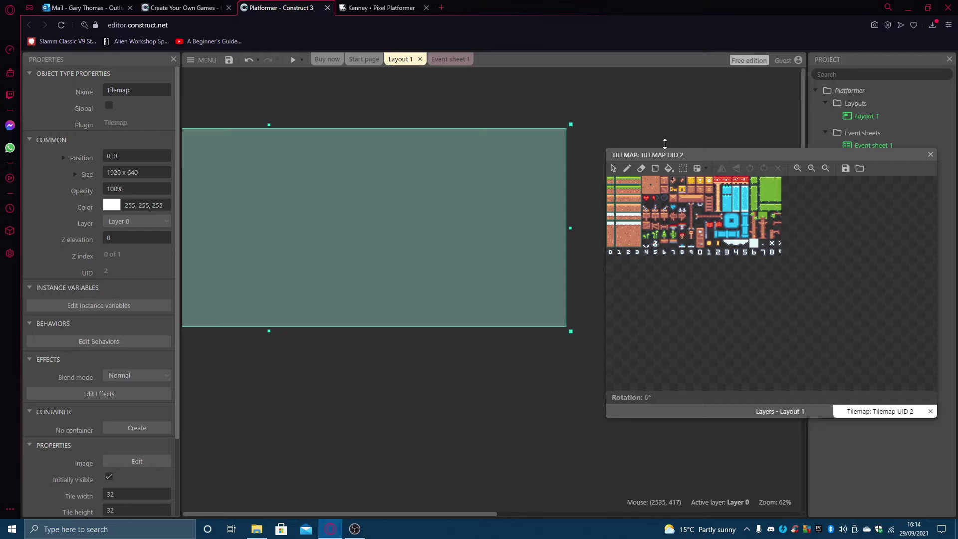
click(797, 168)
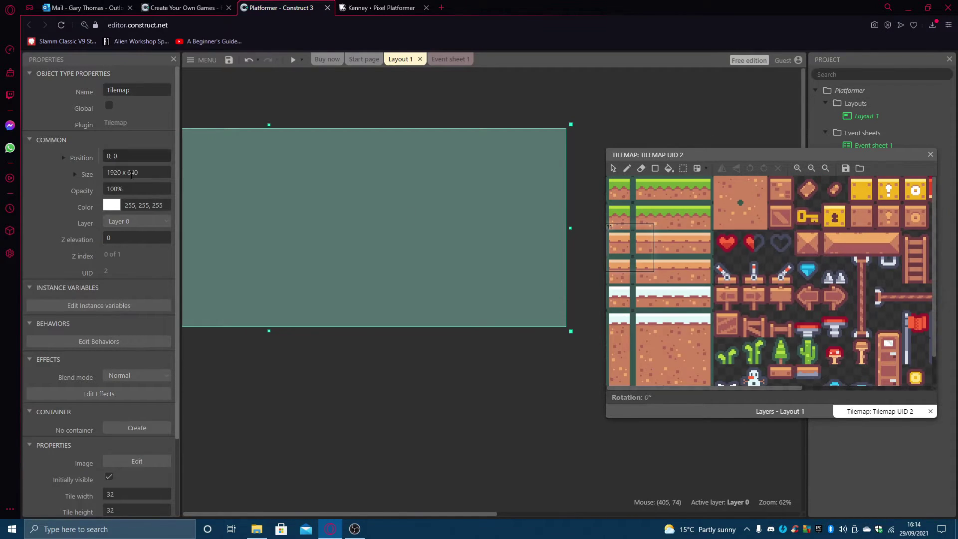
drag(293, 372, 372, 394)
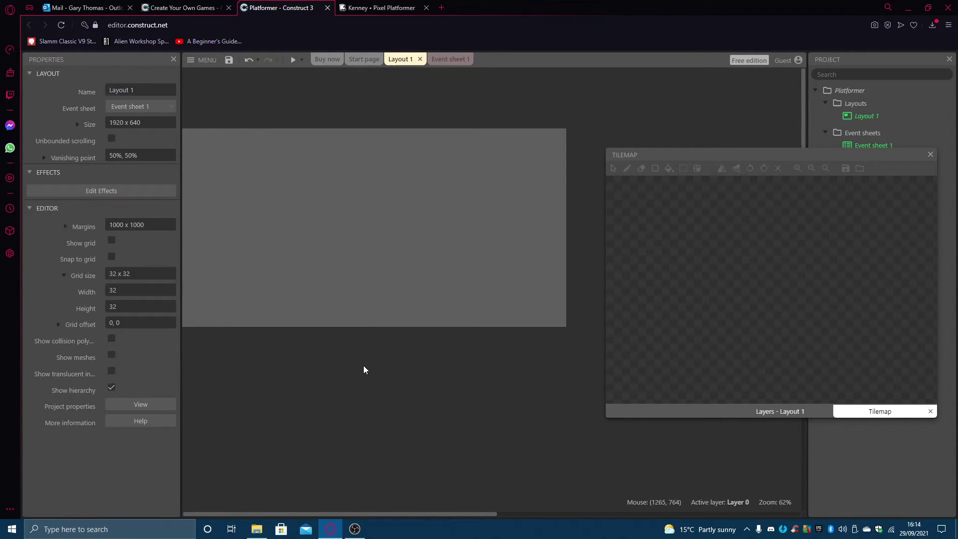
right_click(553, 374)
right_click(525, 383)
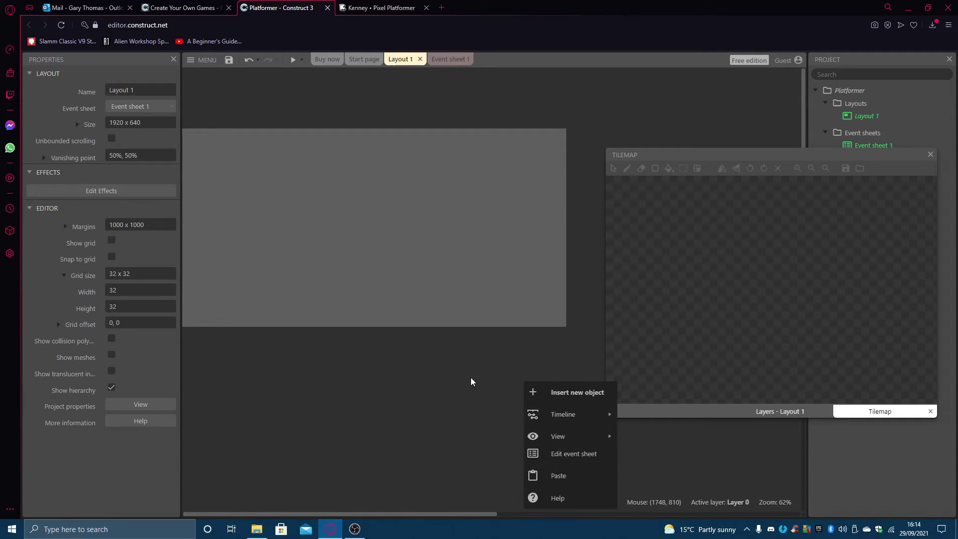
scroll(342, 346, up, 2)
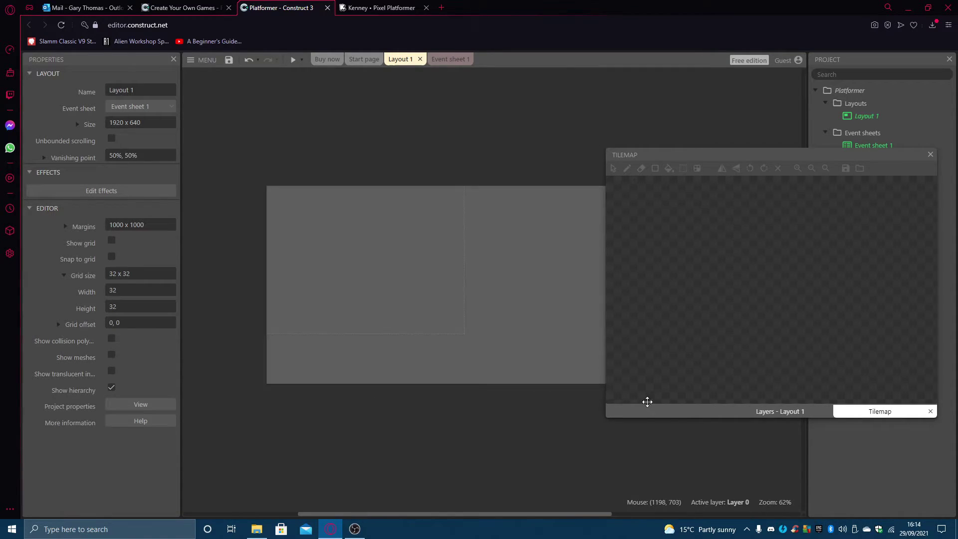
drag(846, 155, 792, 190)
Select the Tilemap, switch to painting, and pick a 2x2 block of dirt tiles.
click(866, 193)
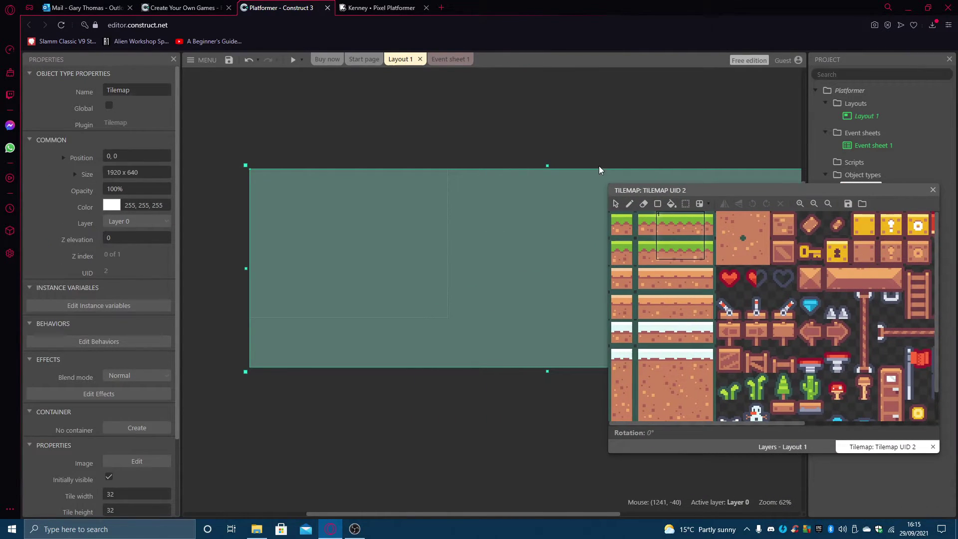
drag(613, 216, 651, 255)
click(630, 204)
drag(619, 219, 652, 256)
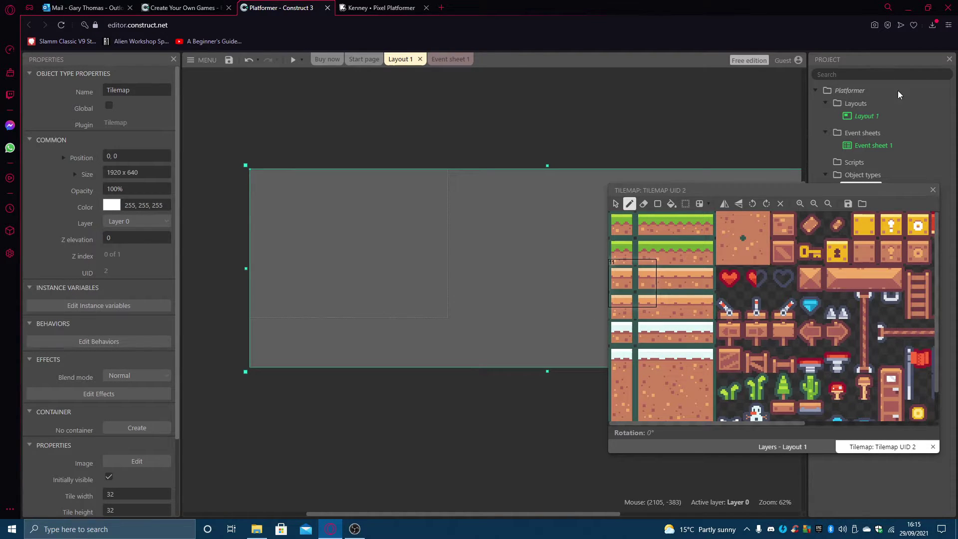
Turn on Show grid for Layout 1, then paint and undo a trial row of 2x2 grass tiles.
click(850, 121)
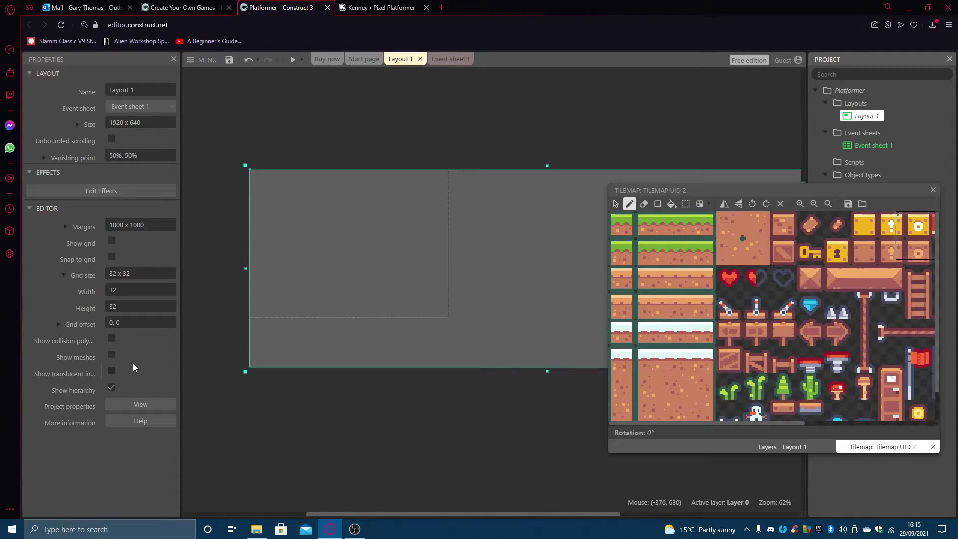
click(111, 241)
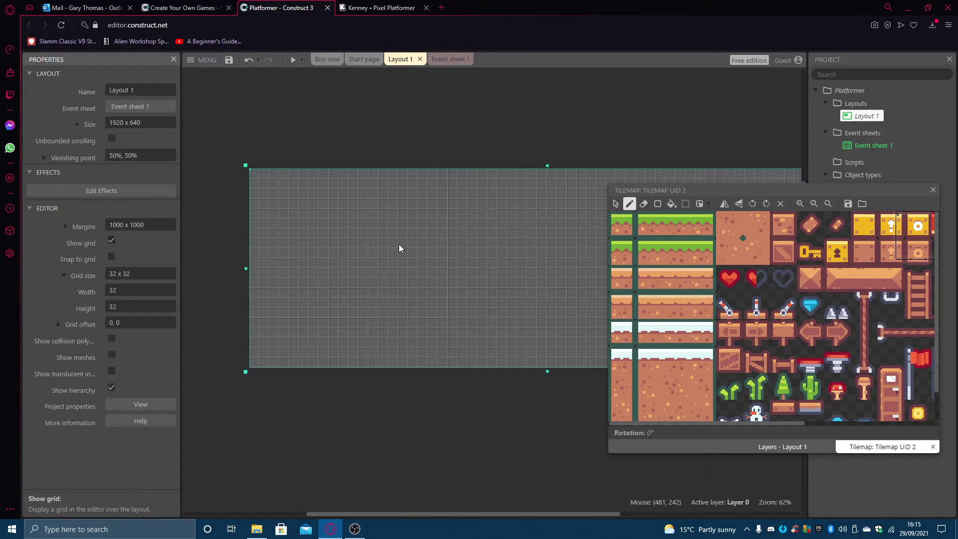
drag(621, 224, 646, 249)
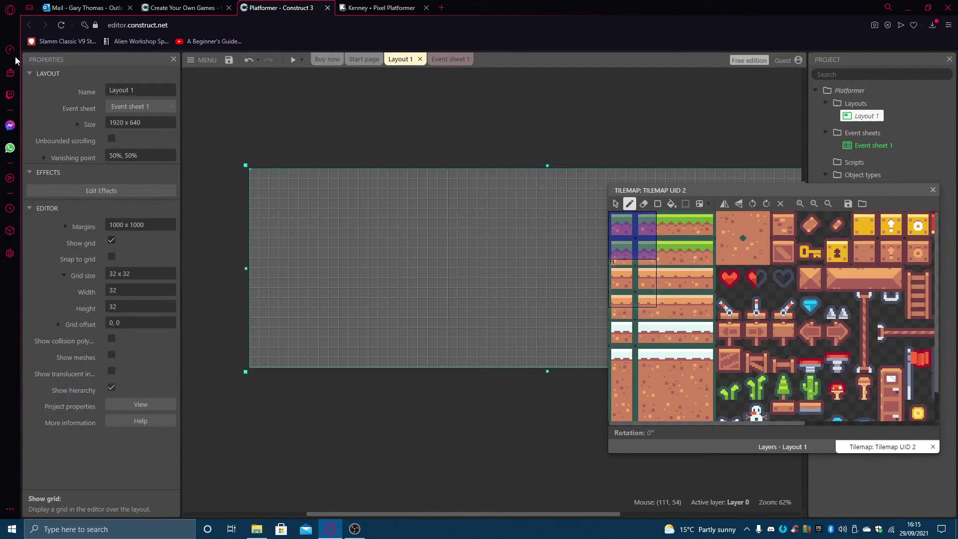
drag(277, 205, 328, 206)
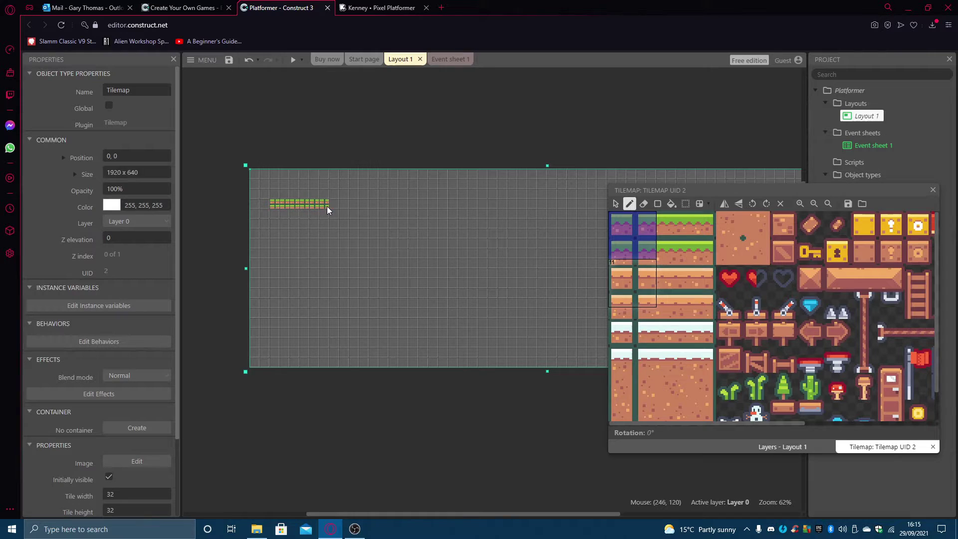
key(ctrl+z)
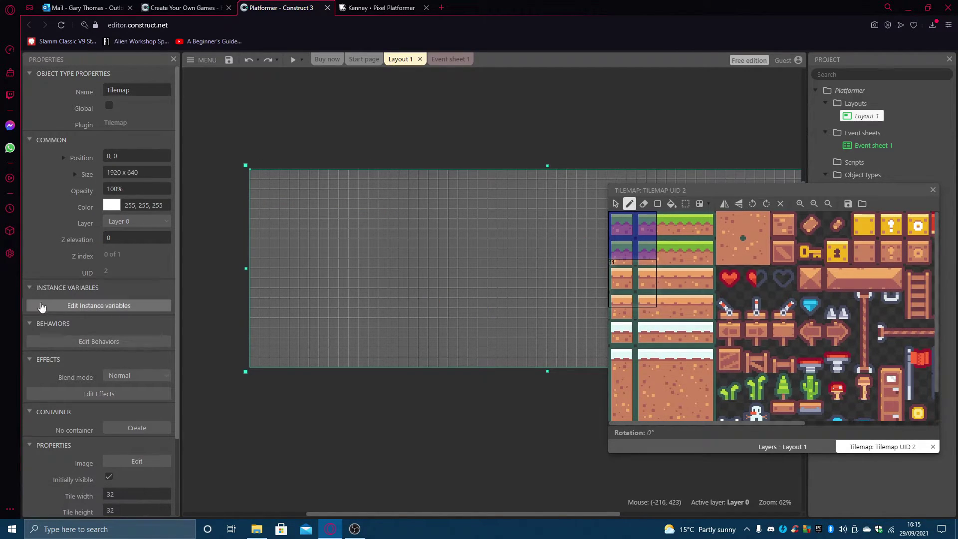
Set the Tilemap's tile width and tile height to 18.
drag(178, 259, 180, 373)
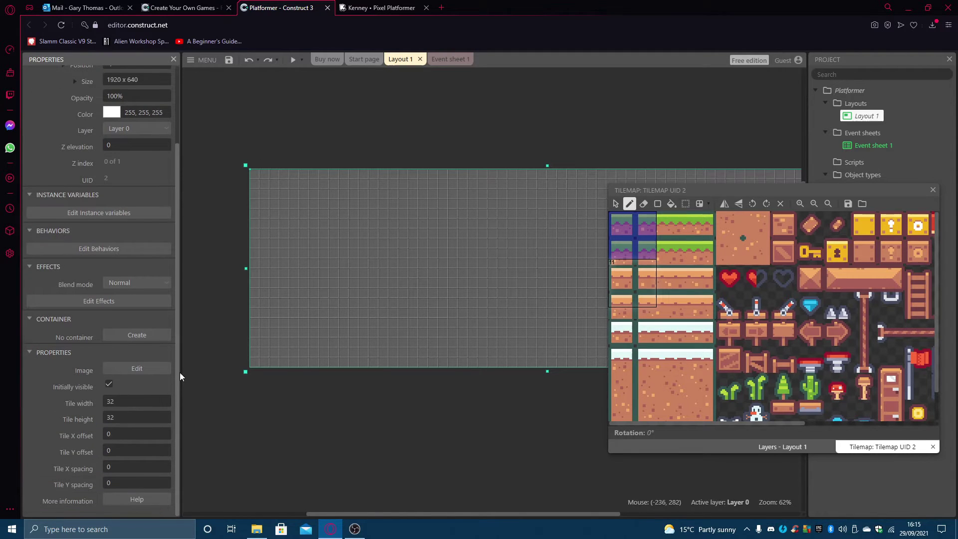
click(108, 401)
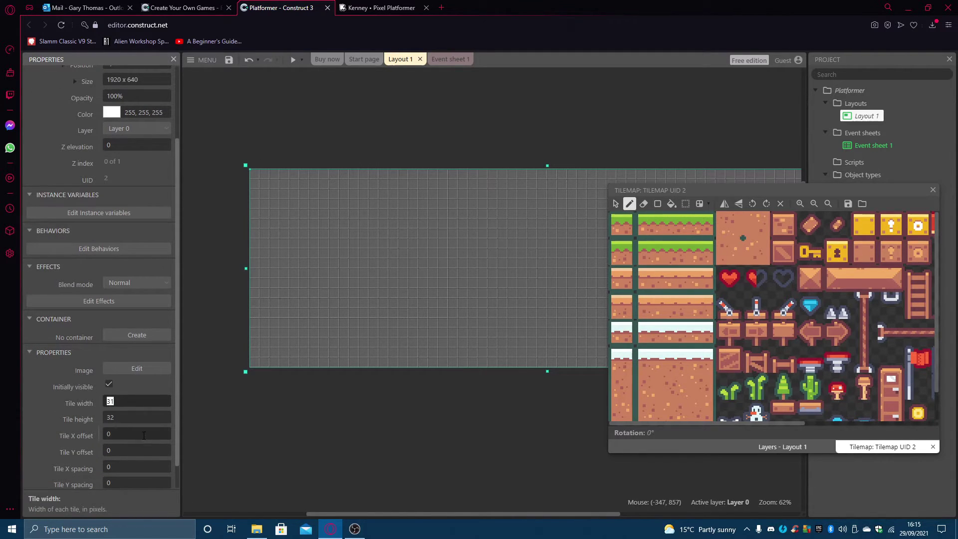
key(Tab)
text(18)
key(Tab)
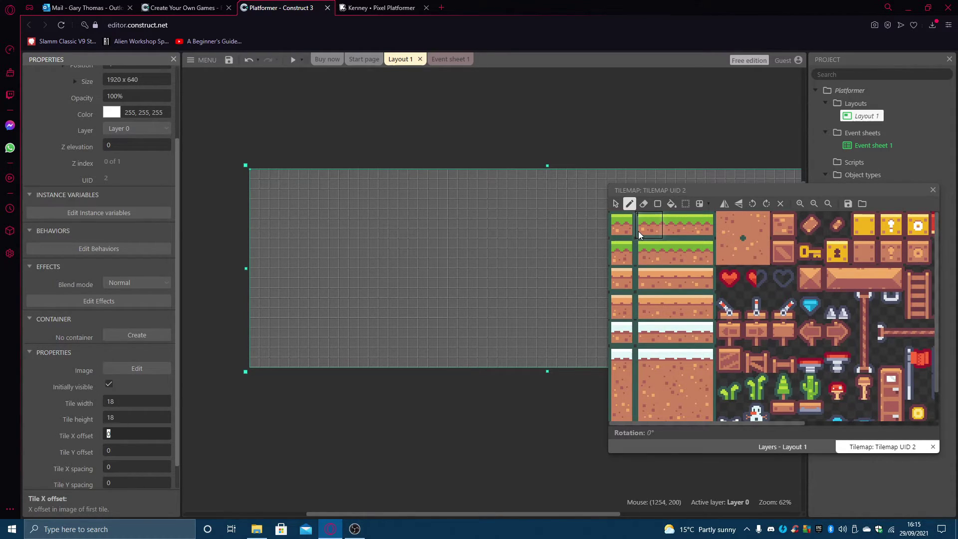
Paint a test row of snowy ground tiles, then undo it.
click(656, 370)
drag(656, 369, 697, 378)
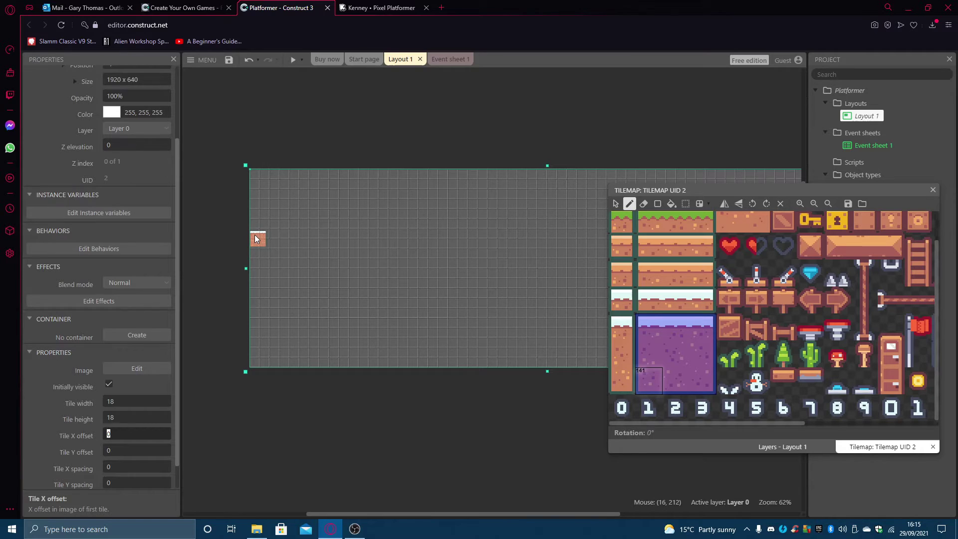
drag(255, 235, 271, 236)
key(ctrl+z)
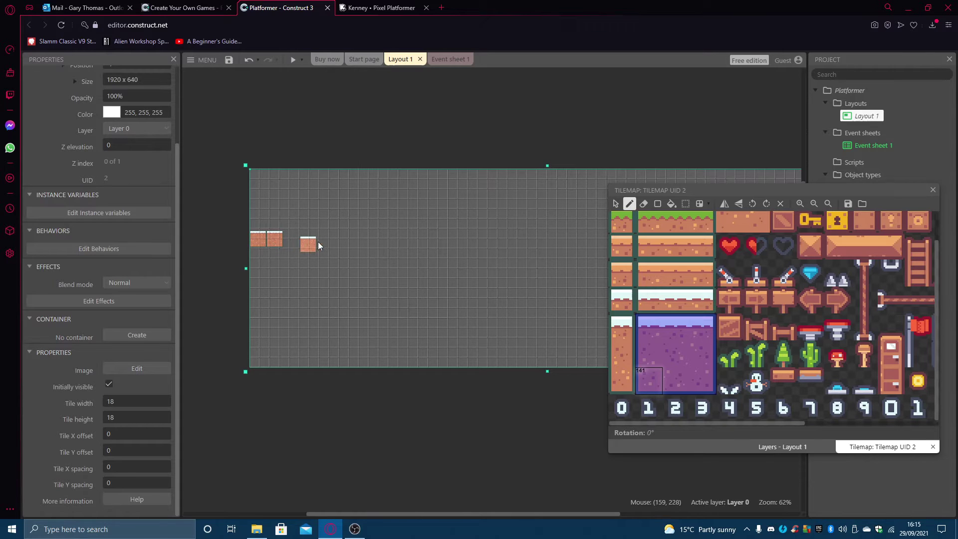
key(ctrl+z)
key(ctrl+z)
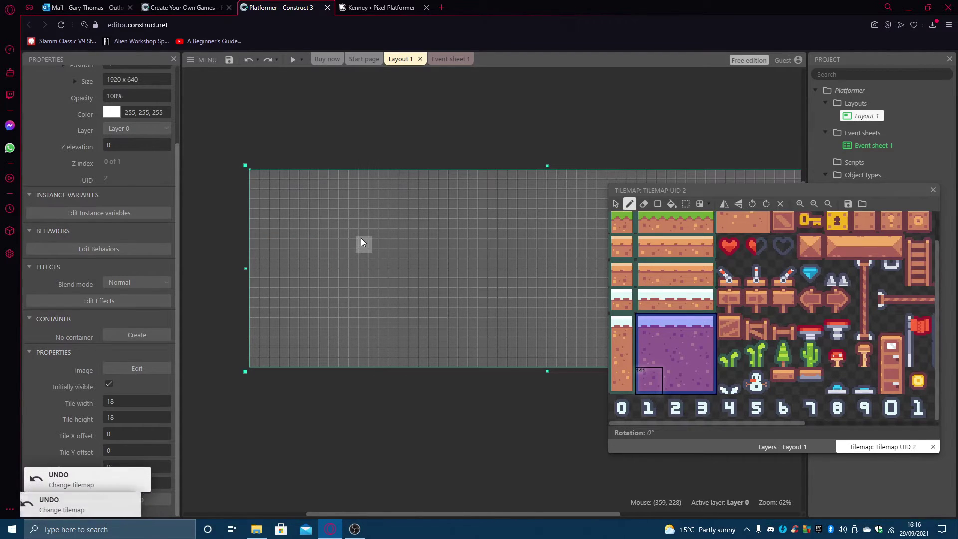
key(alt)
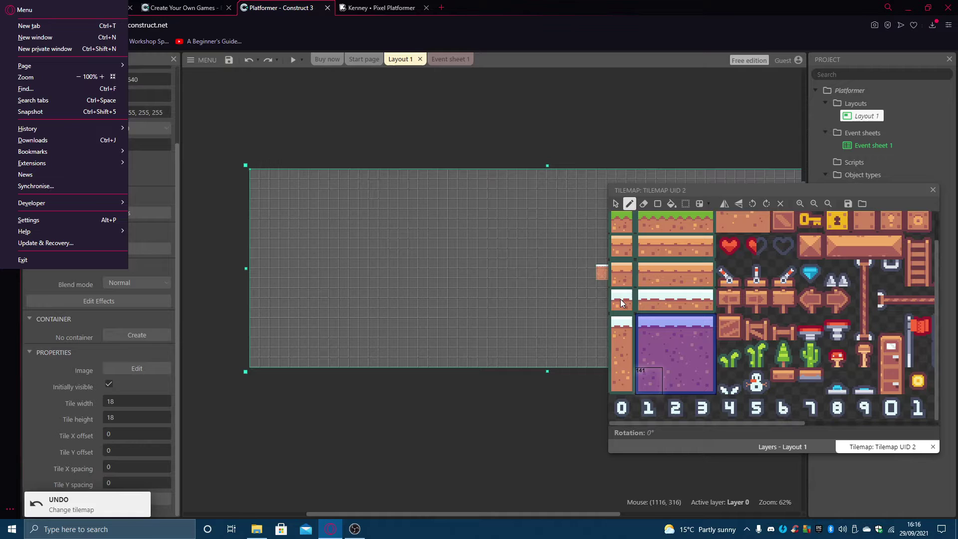
key(Escape)
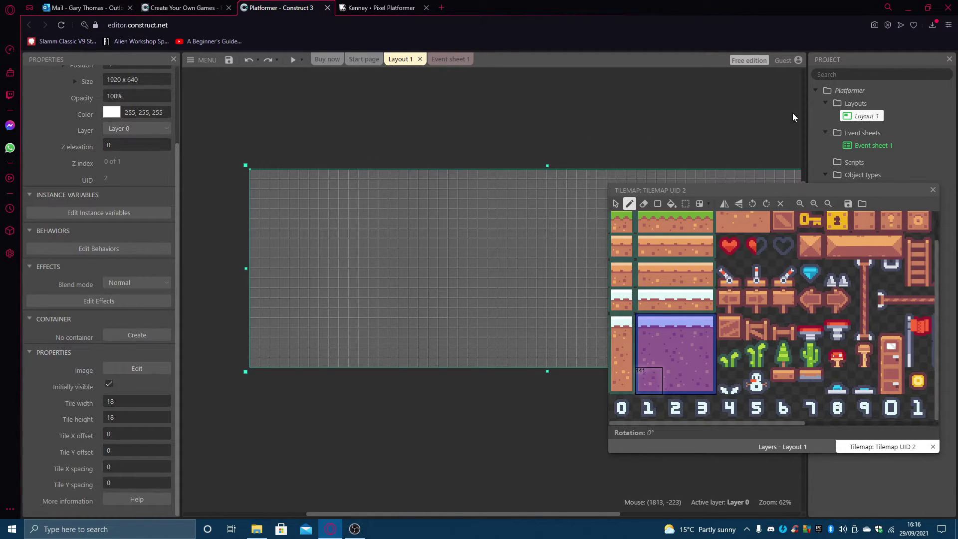
Move and enlarge the tile palette to show the whole tileset, then pick a ground tile.
drag(756, 194, 624, 100)
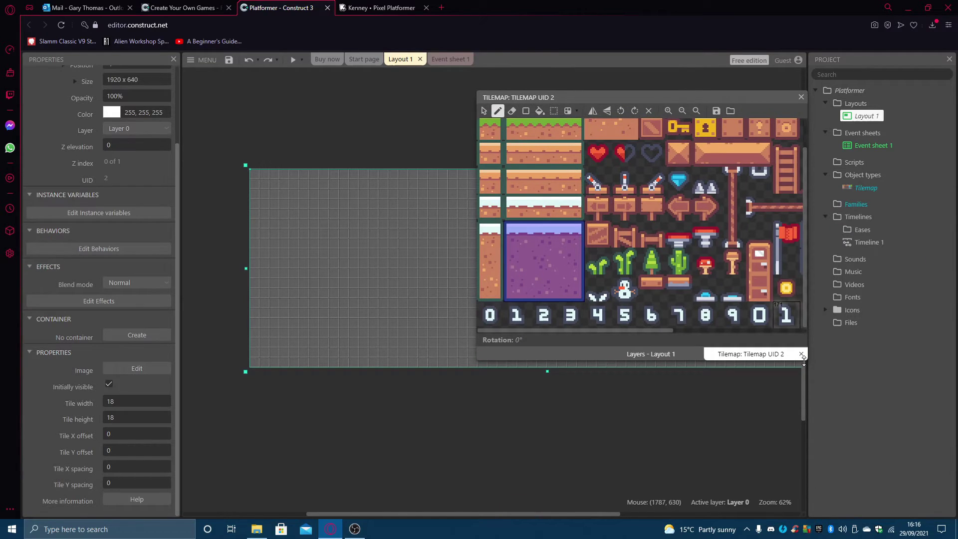
drag(804, 360, 954, 449)
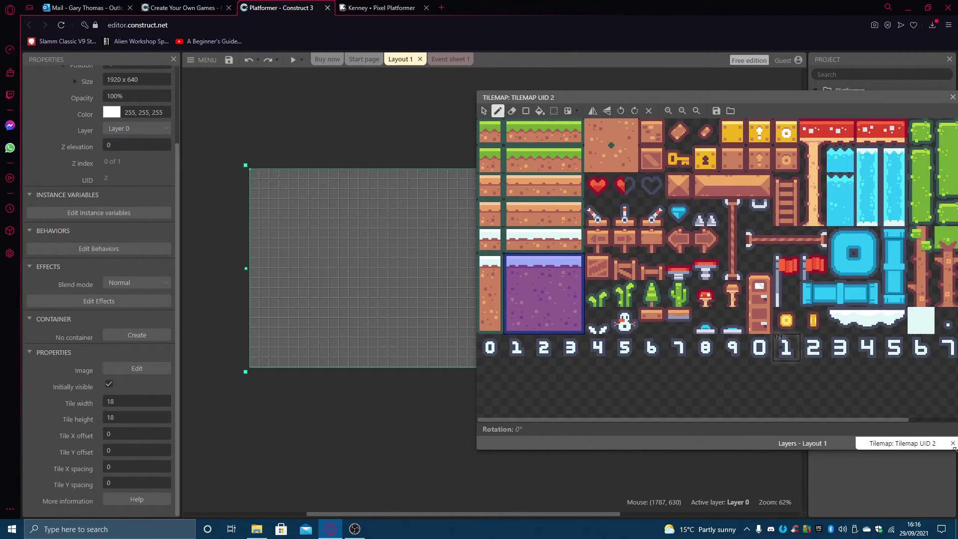
click(485, 213)
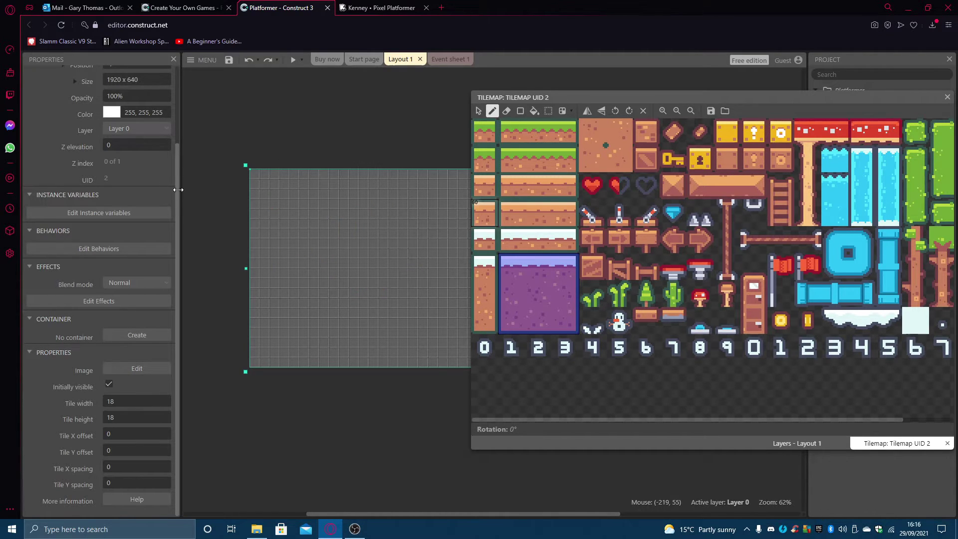
drag(175, 196, 173, 113)
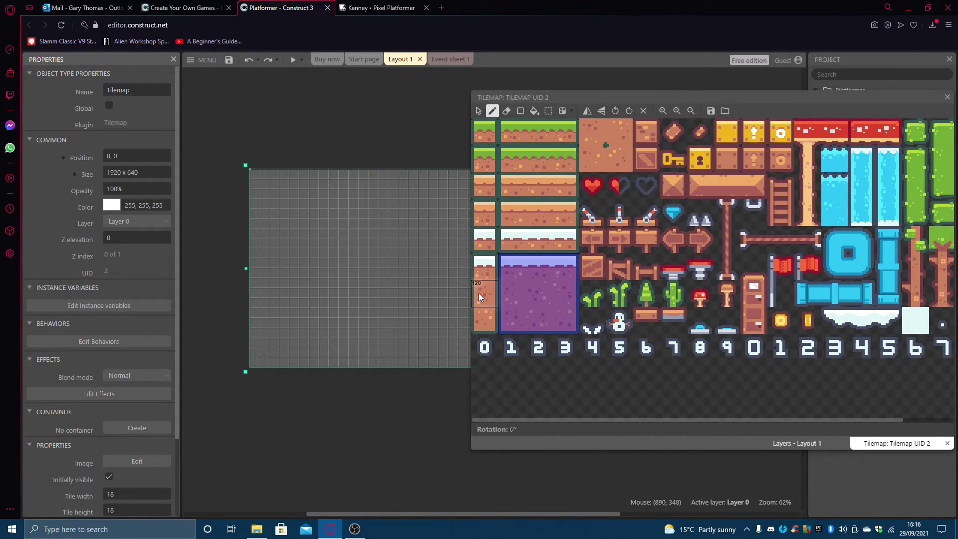
click(512, 186)
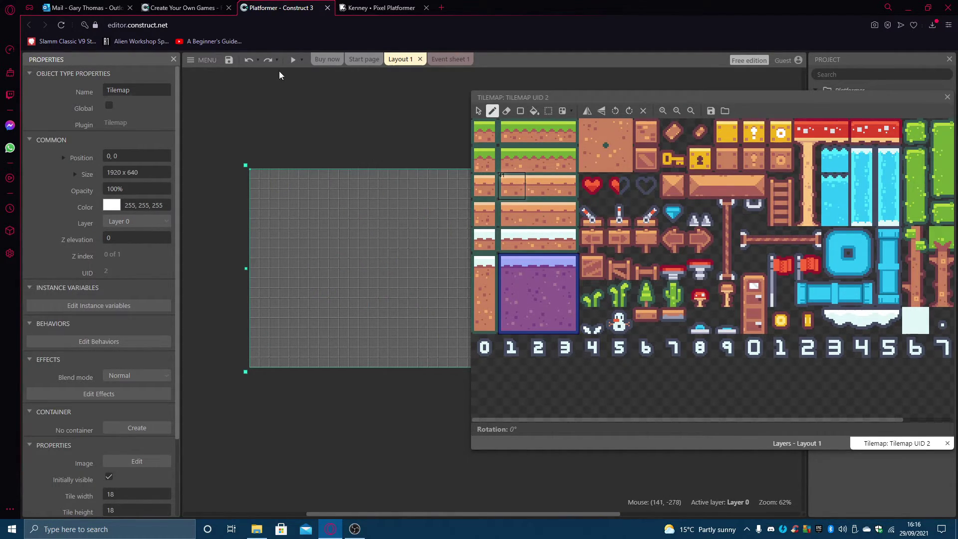
Create a new Retro style project named 'test' and close the Platformer project.
click(203, 59)
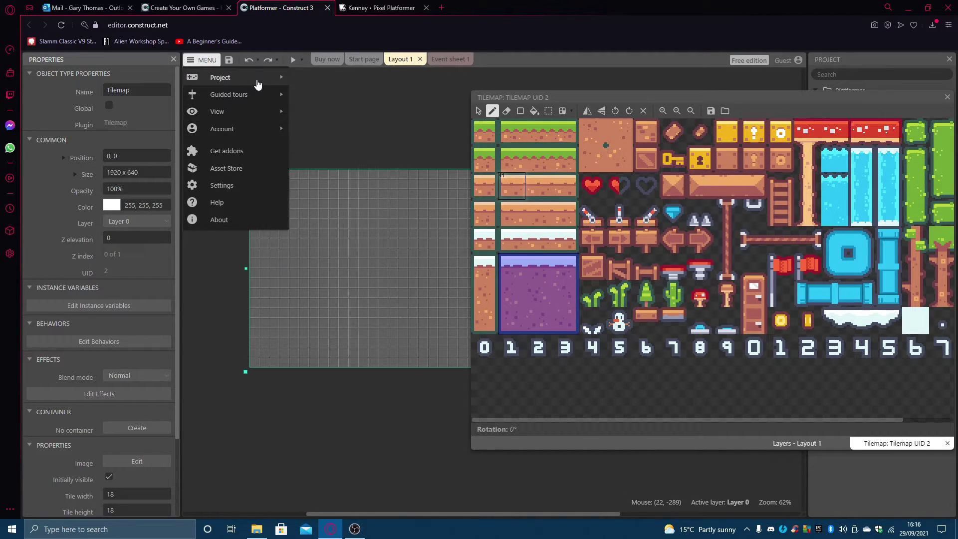
mouse_move(259, 78)
click(322, 212)
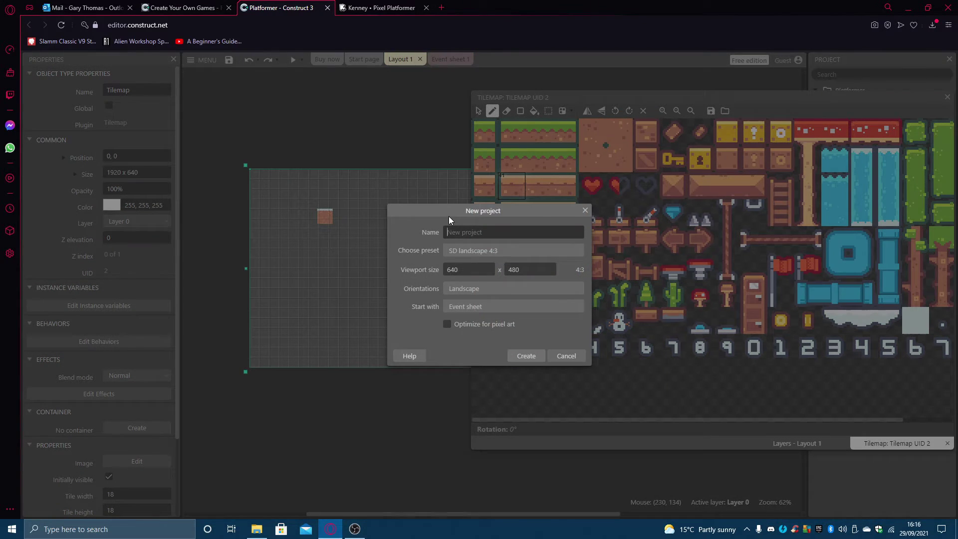
click(492, 251)
click(467, 261)
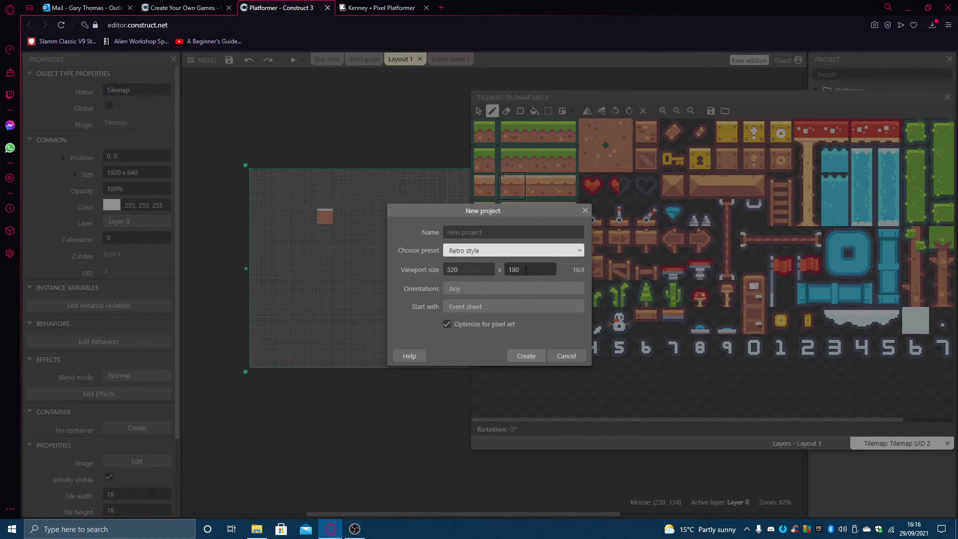
click(500, 231)
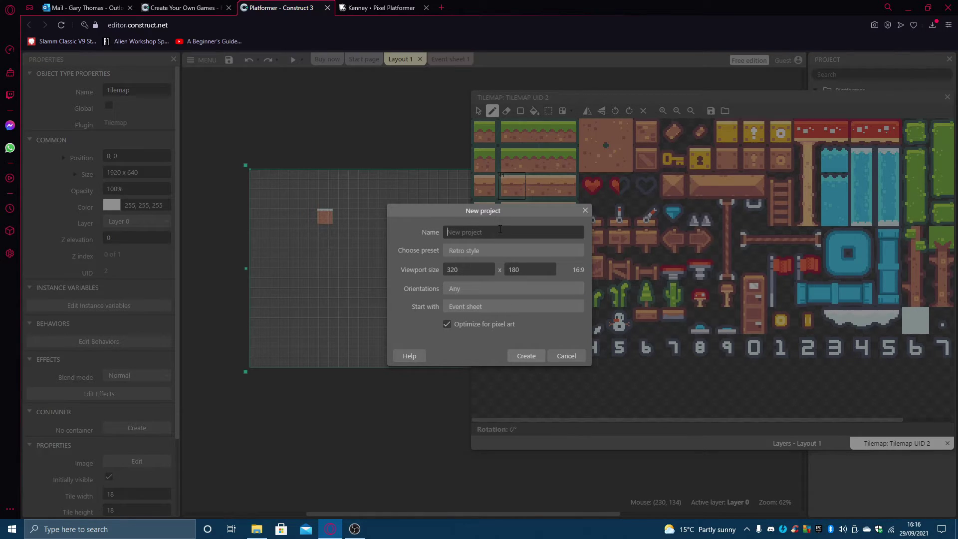
text(test)
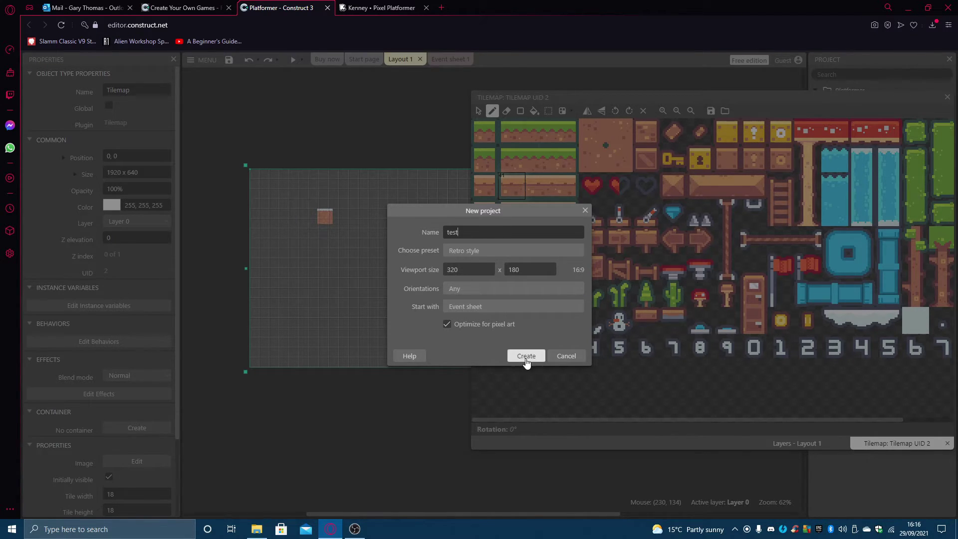
click(526, 356)
click(500, 305)
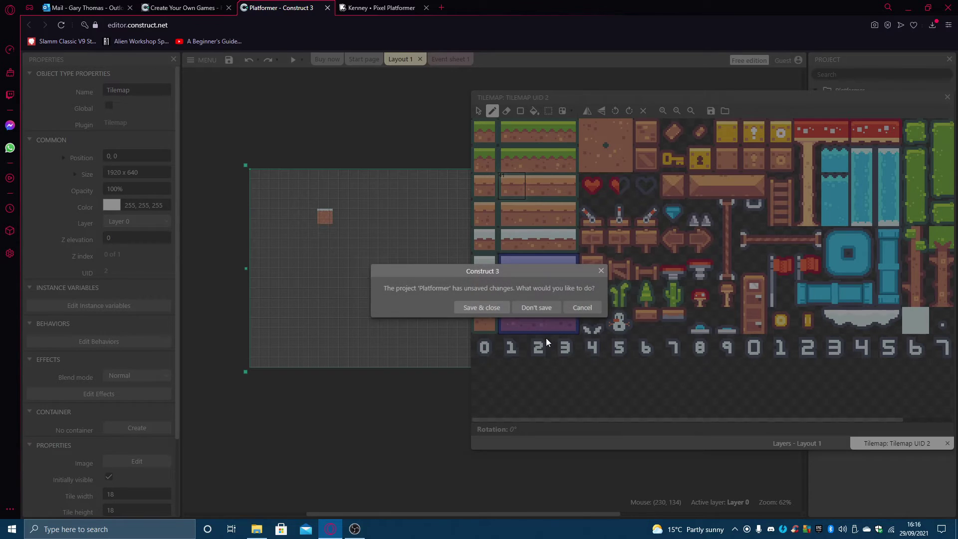
Discard the old project's changes and close the empty tile palette panel.
click(538, 316)
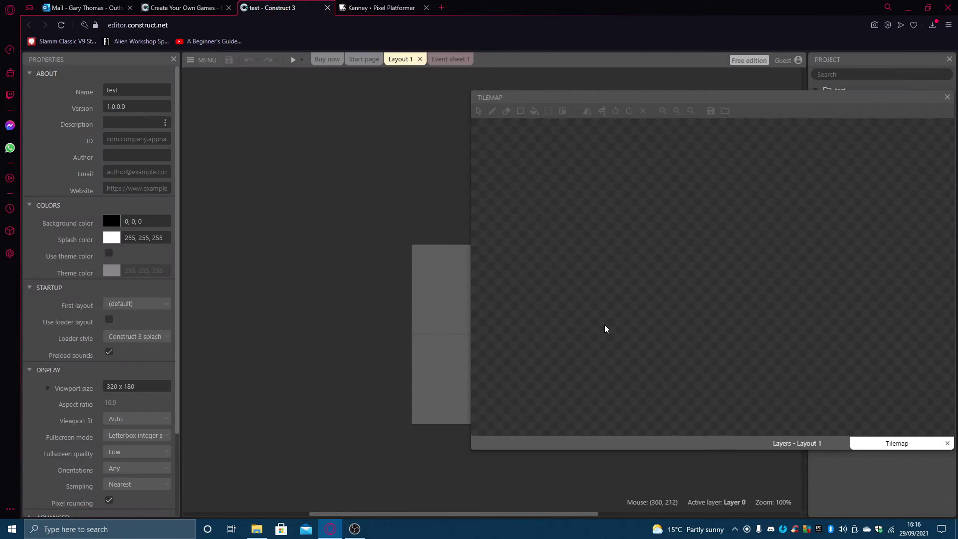
drag(868, 105, 928, 300)
click(947, 163)
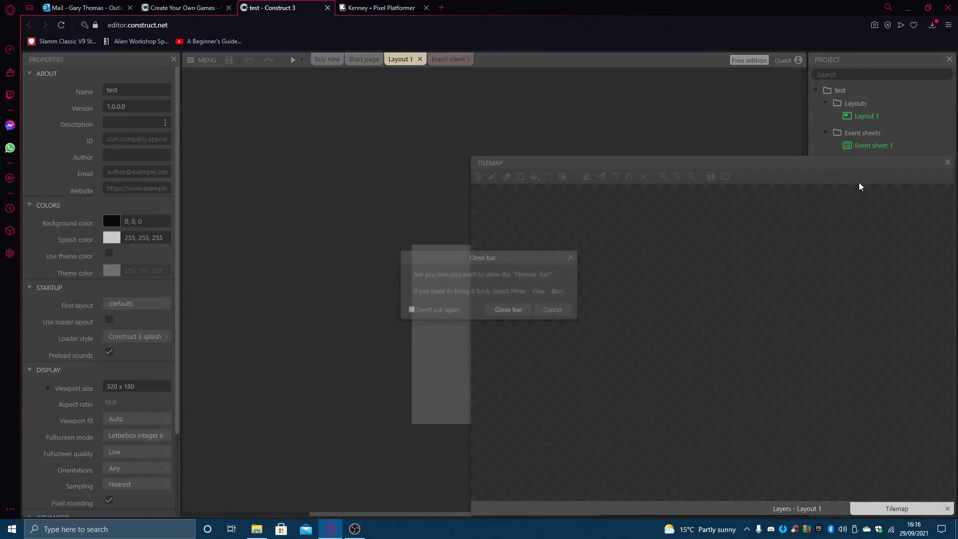
click(519, 310)
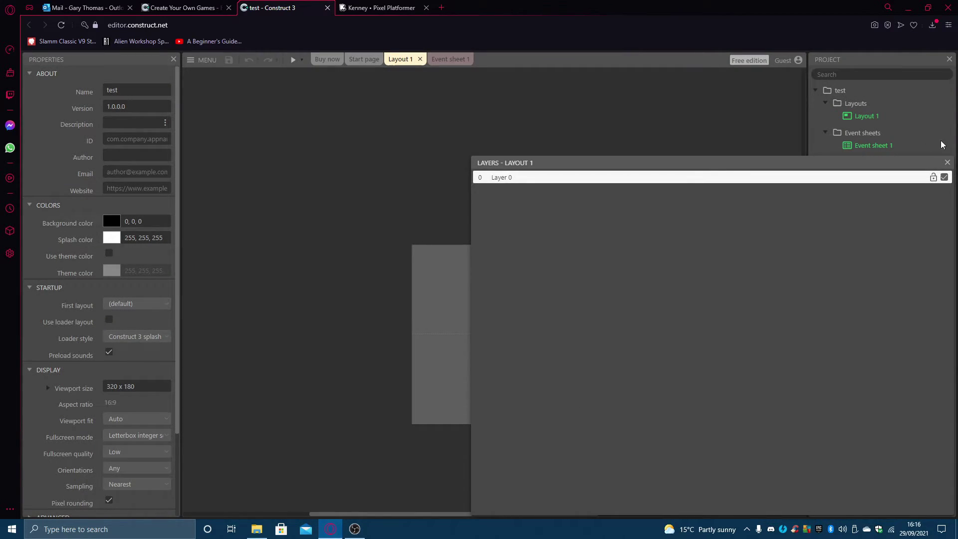
Close the Layers panel and bring the empty layout into view.
click(947, 162)
click(509, 311)
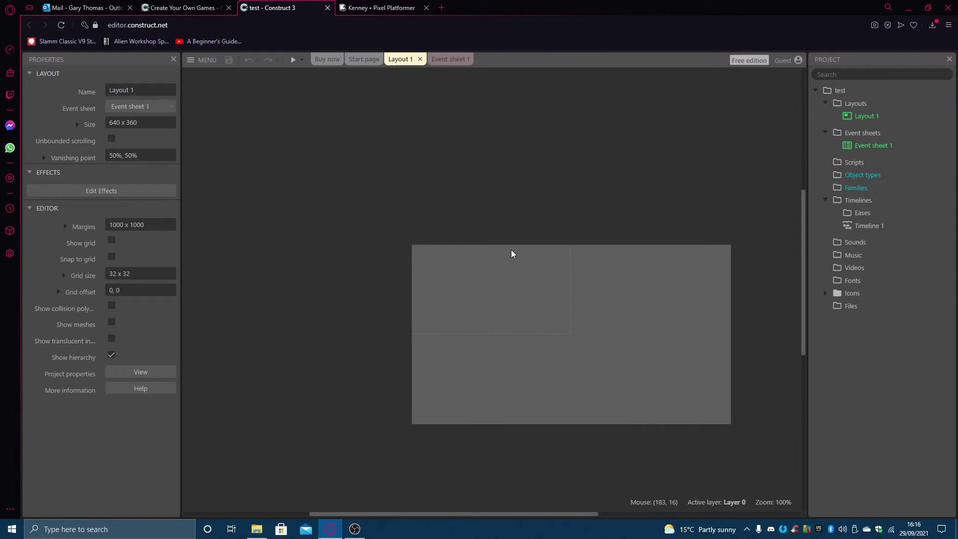
ctrl+scroll(573, 317, up, 5)
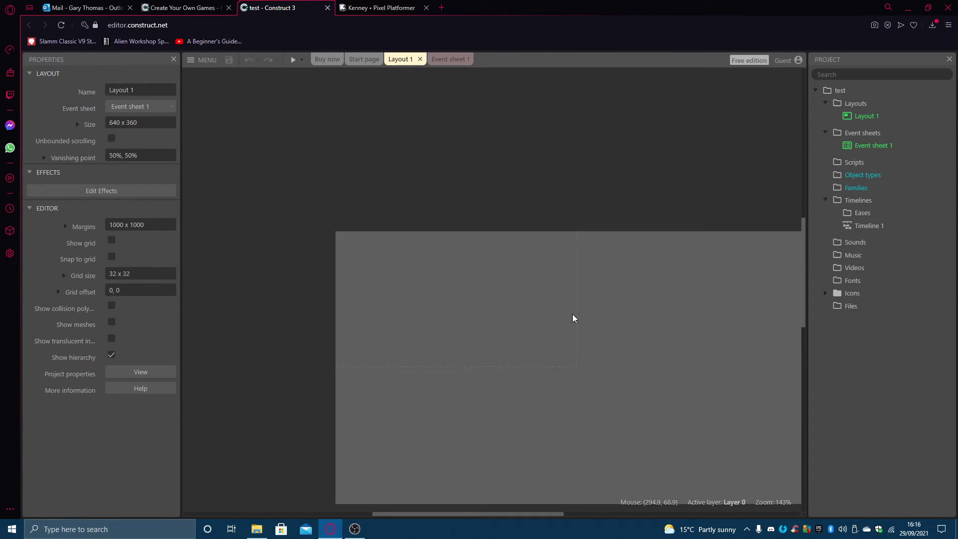
right_click(437, 273)
click(443, 249)
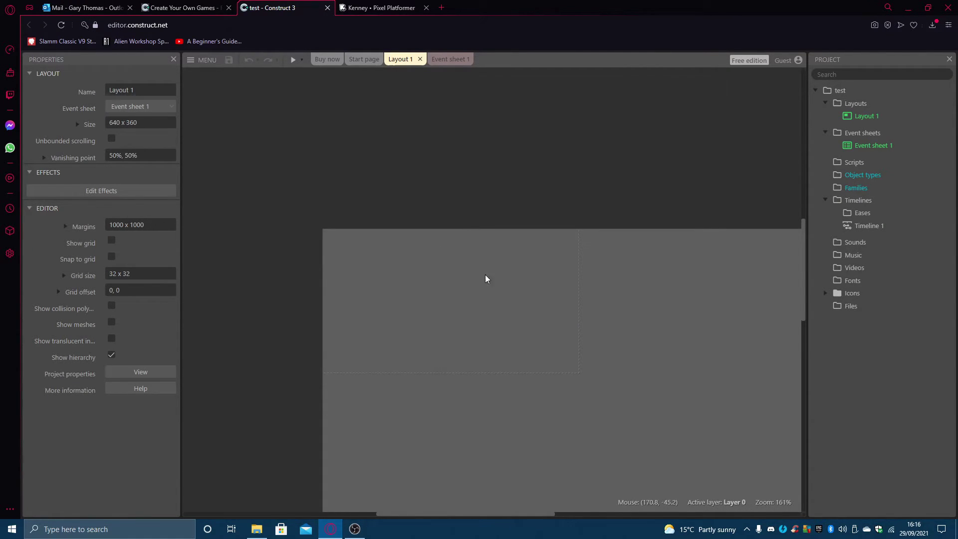
middle_drag(556, 329, 472, 258)
Insert a Tilemap object and place it on the layout.
right_click(371, 262)
click(412, 264)
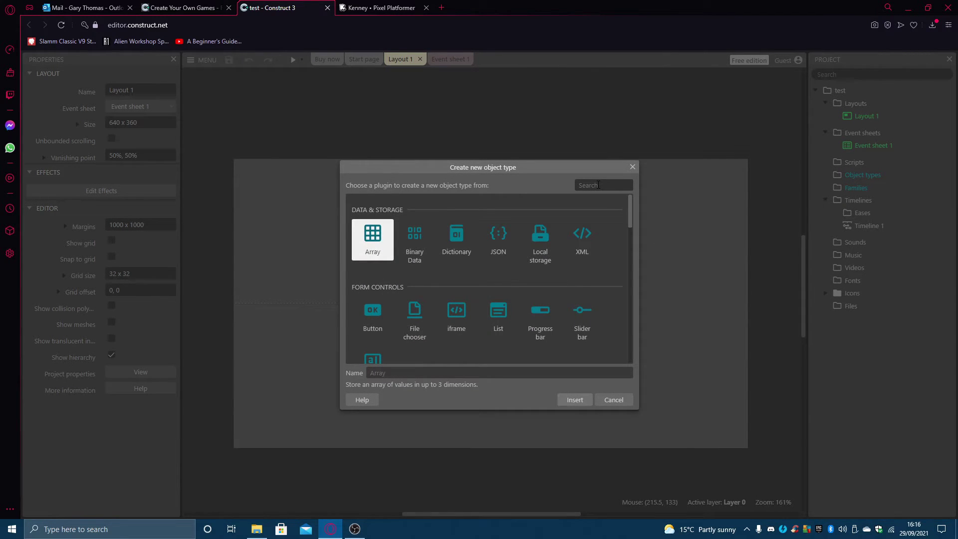
text(tilempa)
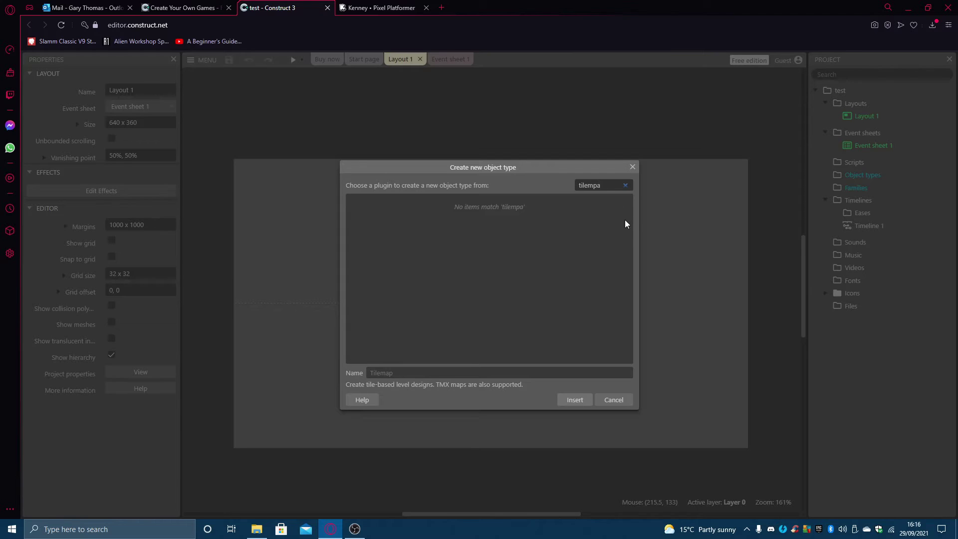
key(BackSpace)
key(BackSpace)
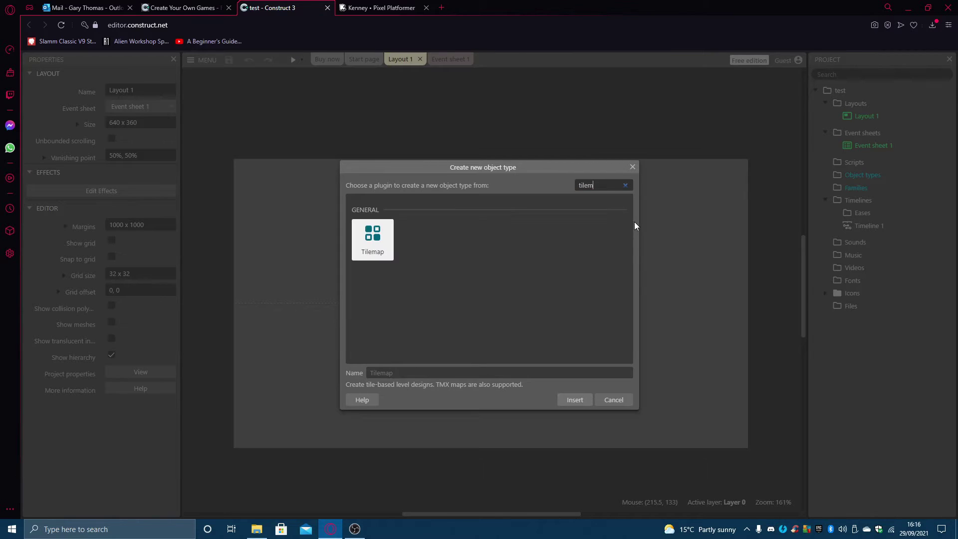
click(571, 399)
click(459, 293)
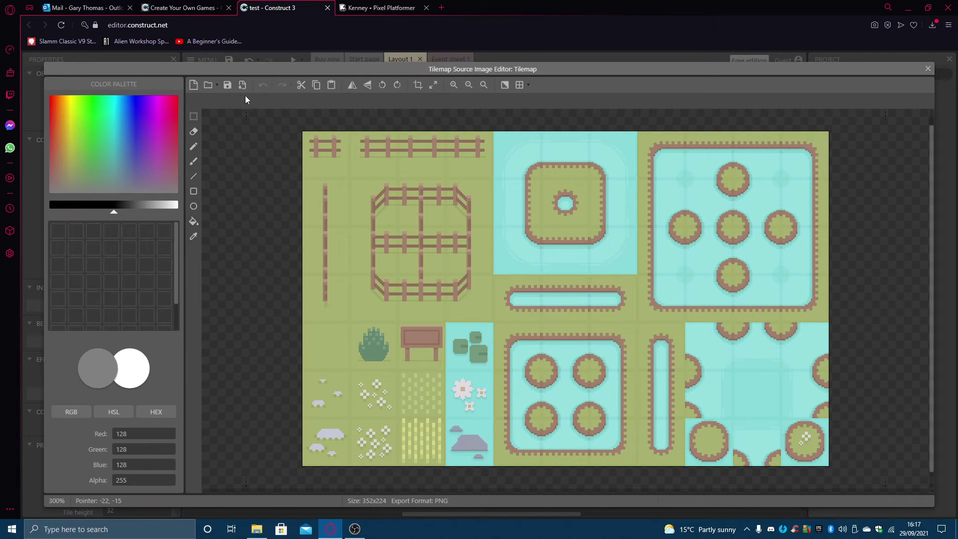
Load tiles_packed.png as the tileset image, show its grid, and close the editor.
click(209, 85)
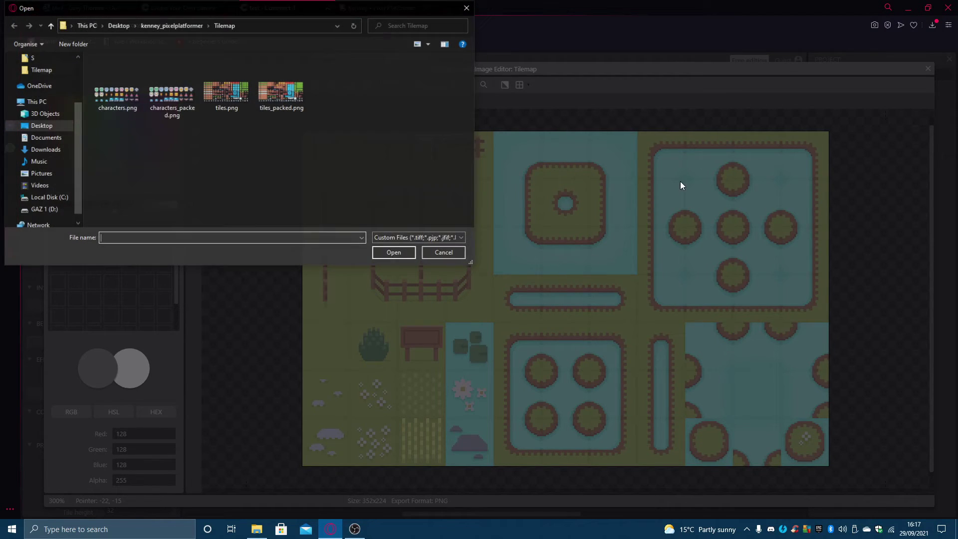
click(283, 95)
click(387, 252)
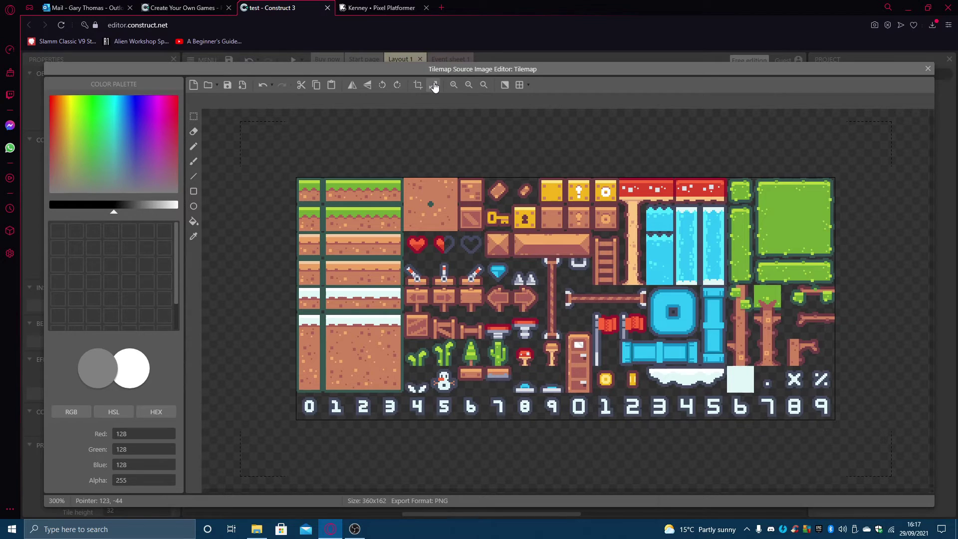
click(454, 86)
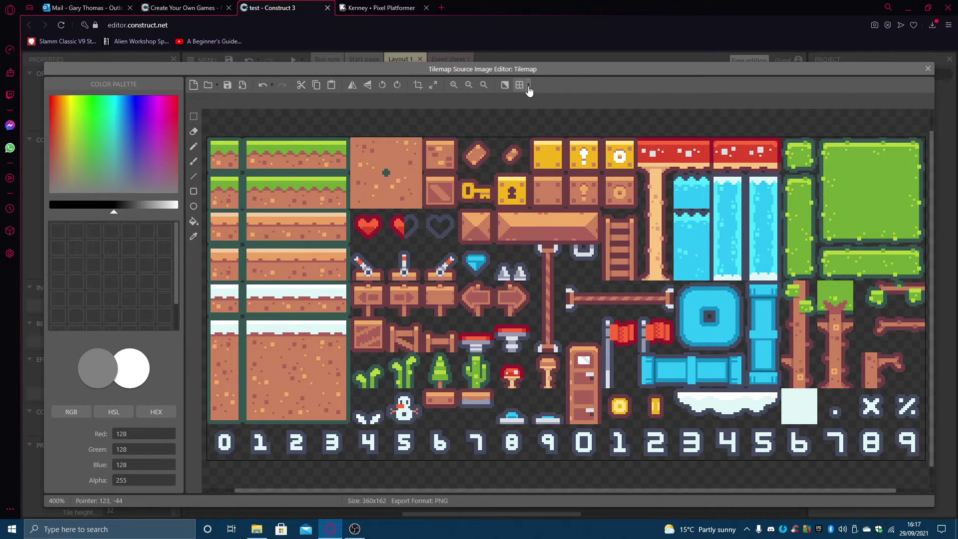
click(527, 86)
click(551, 105)
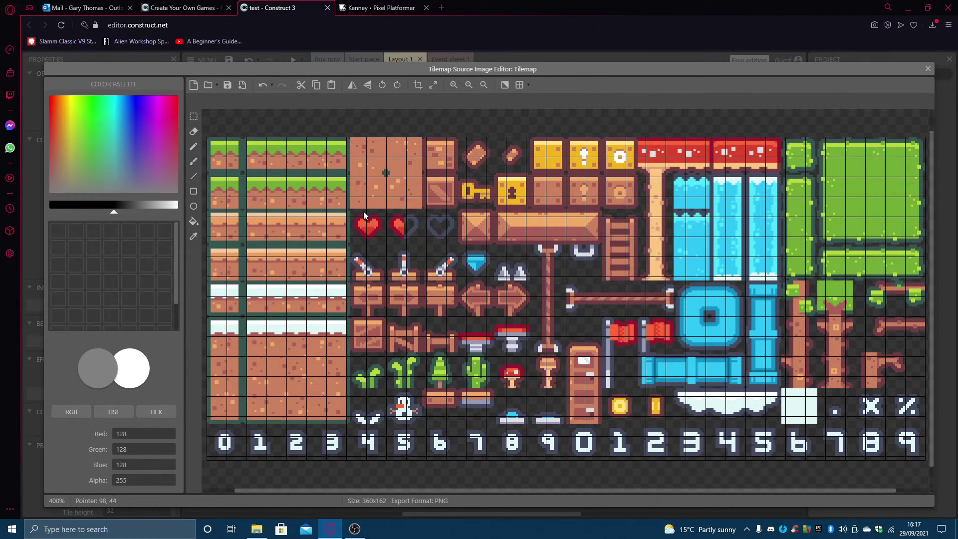
scroll(419, 229, up, 1)
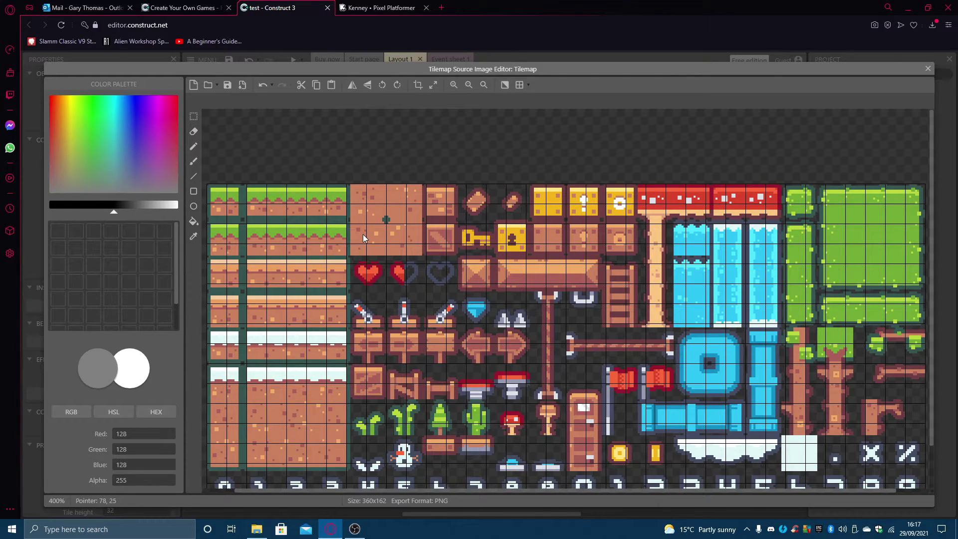
shift+scroll(399, 236, left, 2)
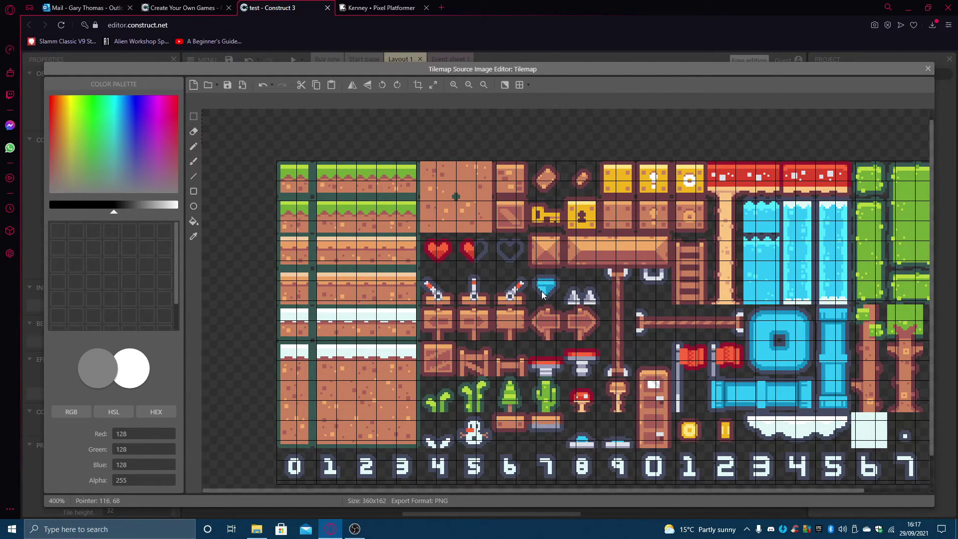
click(927, 70)
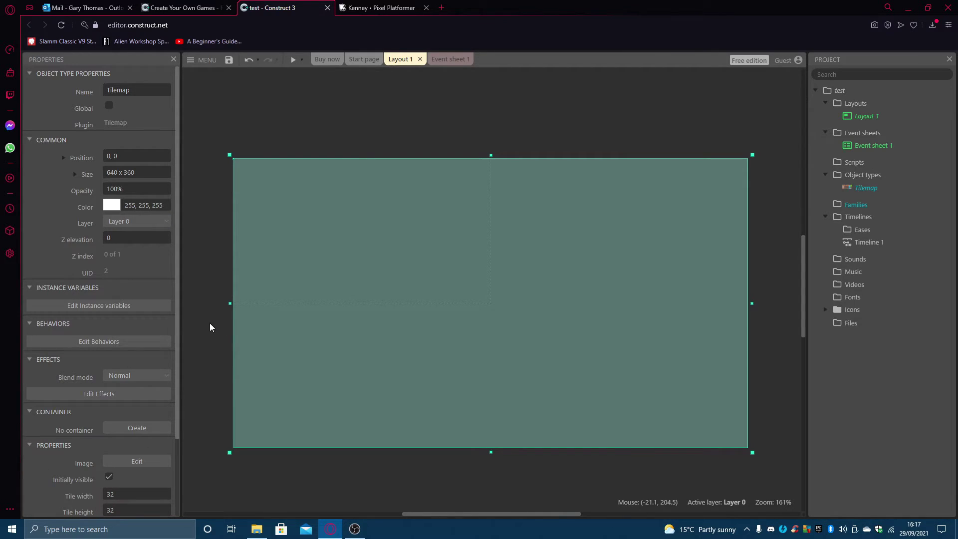
Change the Tilemap's tile width and tile height from 32 to 18.
drag(179, 317, 188, 319)
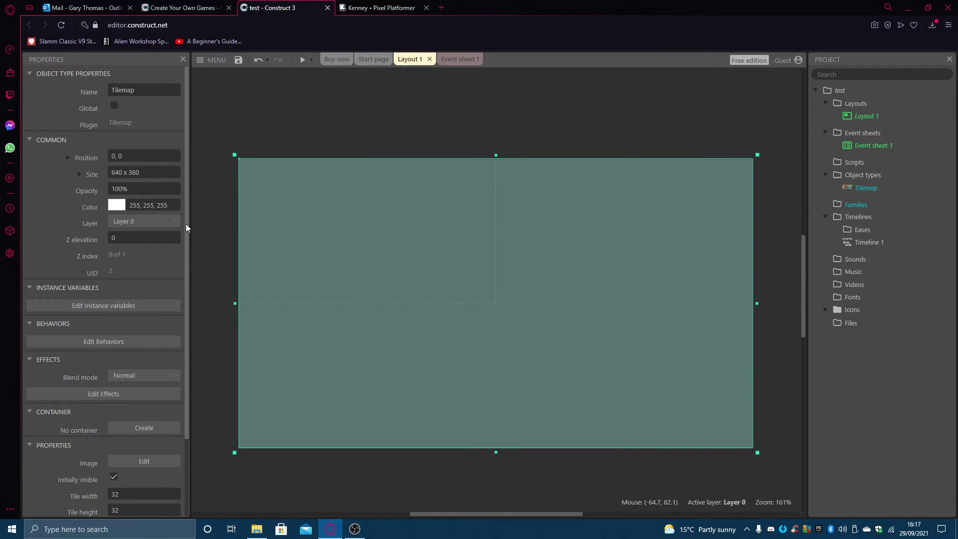
scroll(185, 227, down, 3)
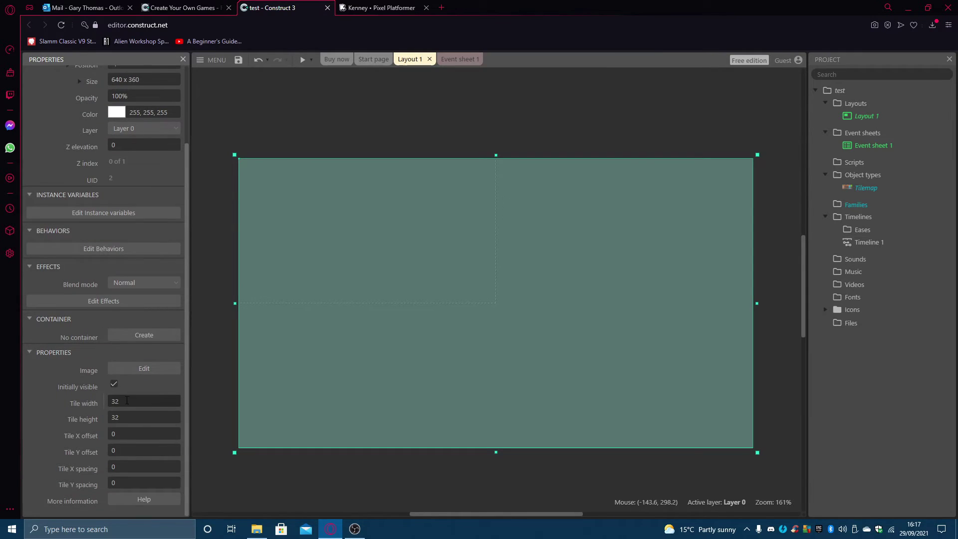
click(105, 399)
text(40)
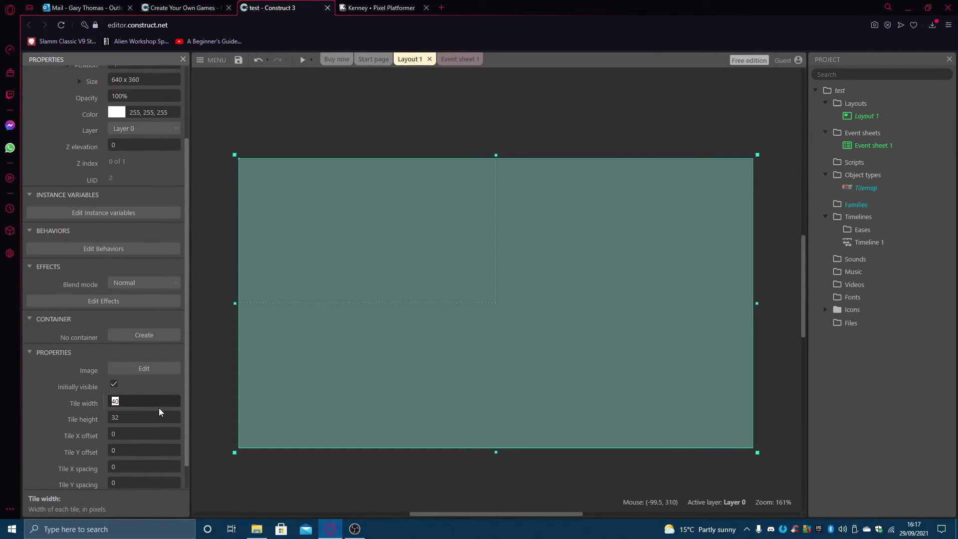
text(18)
key(Tab)
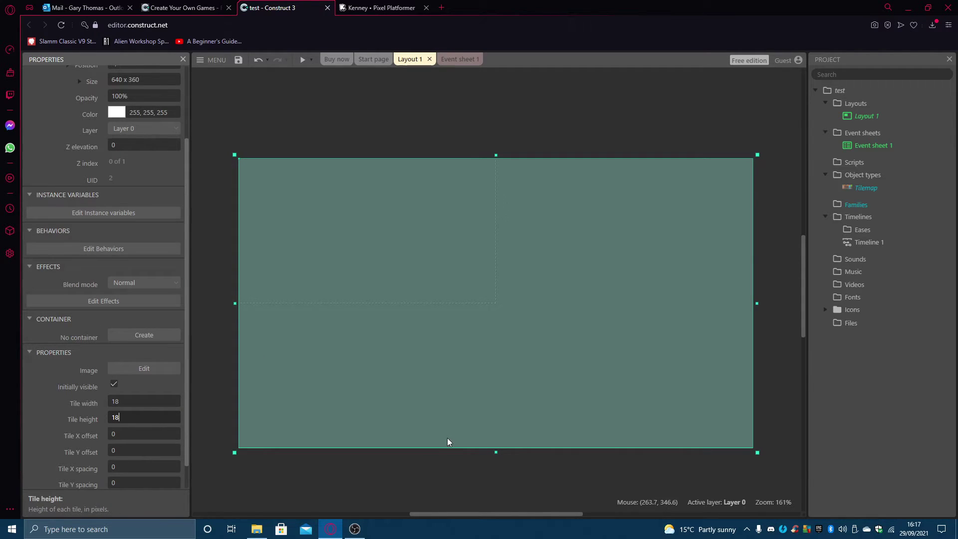
click(339, 482)
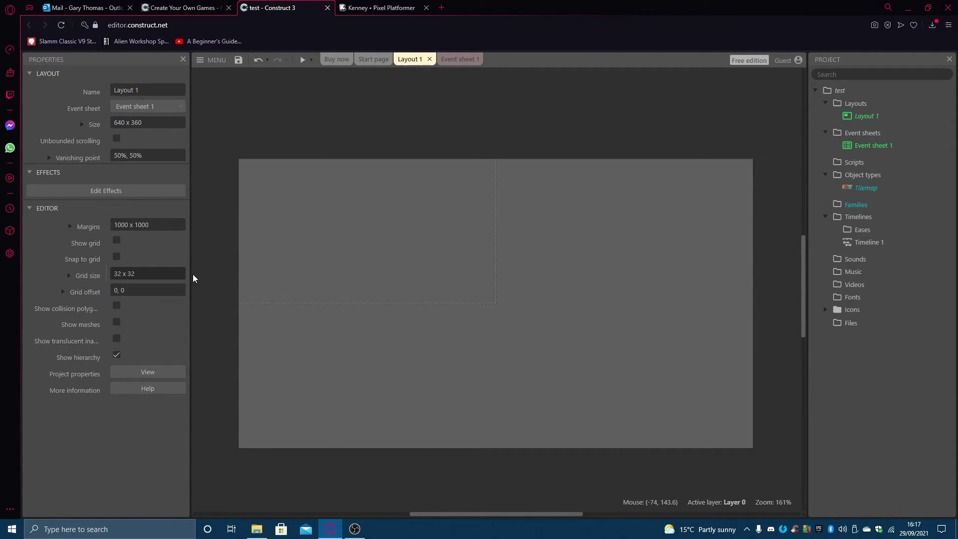
Reselect the Tilemap and reopen, then close, its tileset image editor.
click(865, 192)
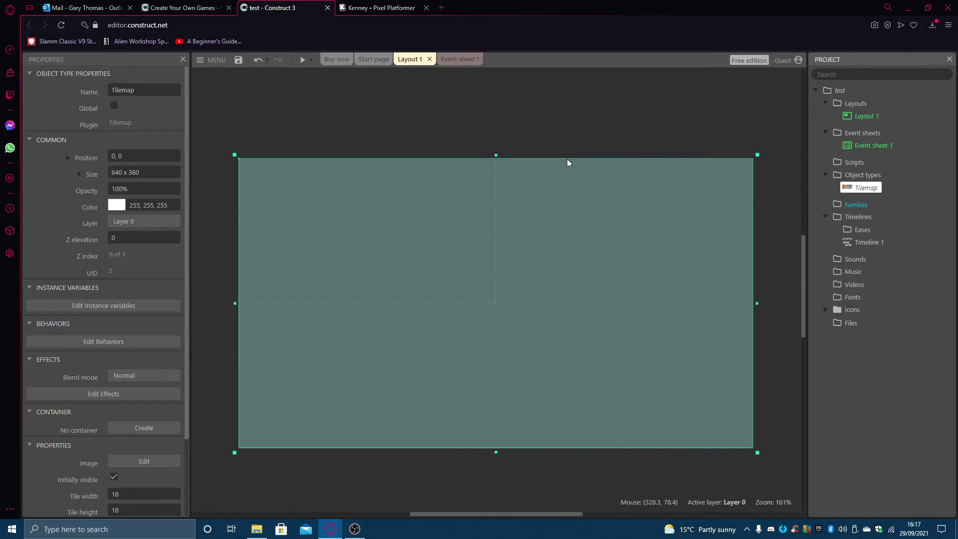
click(357, 250)
double_click(864, 189)
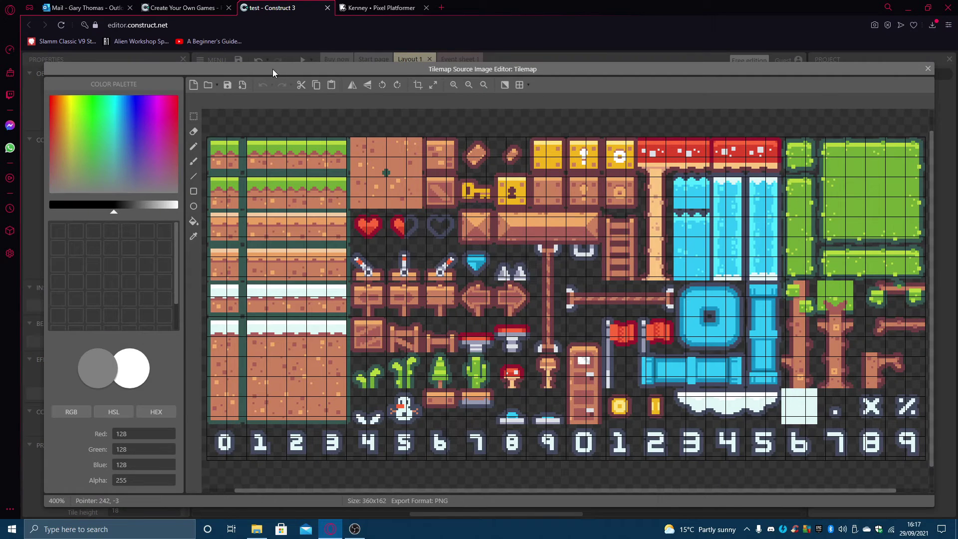
click(927, 68)
Show the Tilemap bar via View > Bars, move it right, enlarge it and zoom the tiles.
click(212, 60)
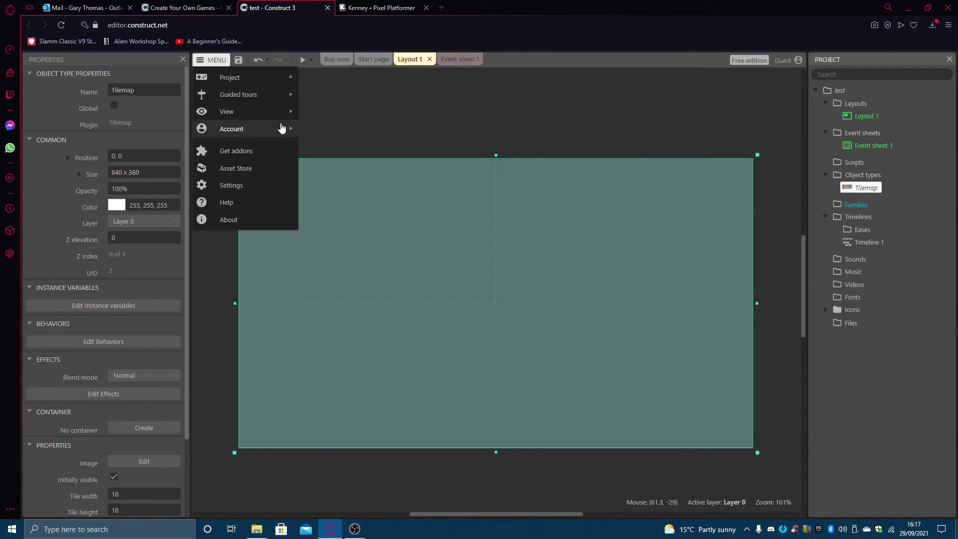
mouse_move(269, 111)
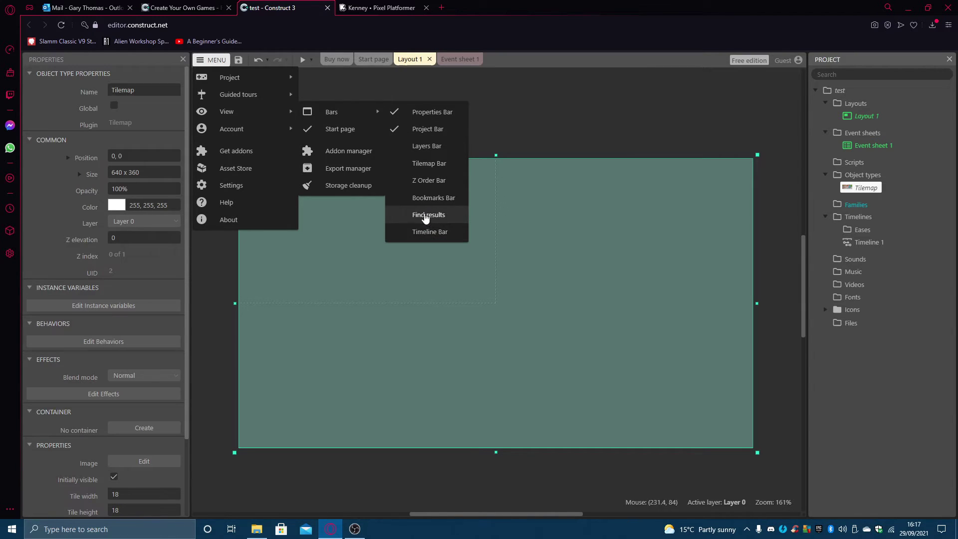
click(428, 163)
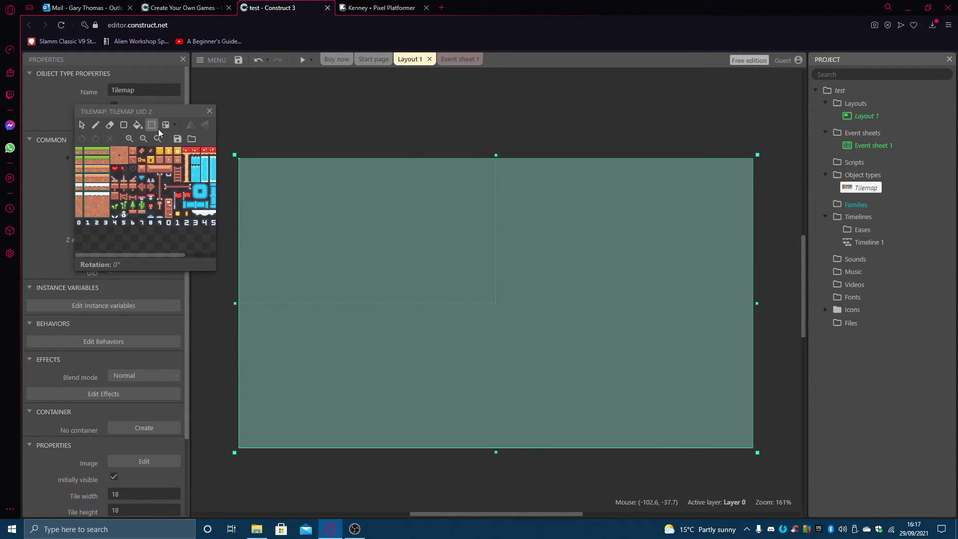
drag(155, 111, 797, 138)
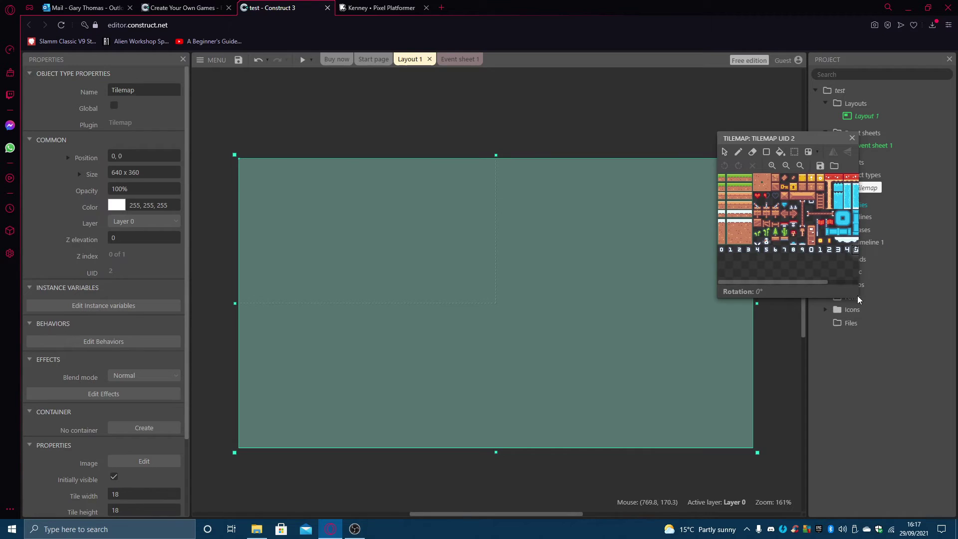
drag(858, 298, 943, 405)
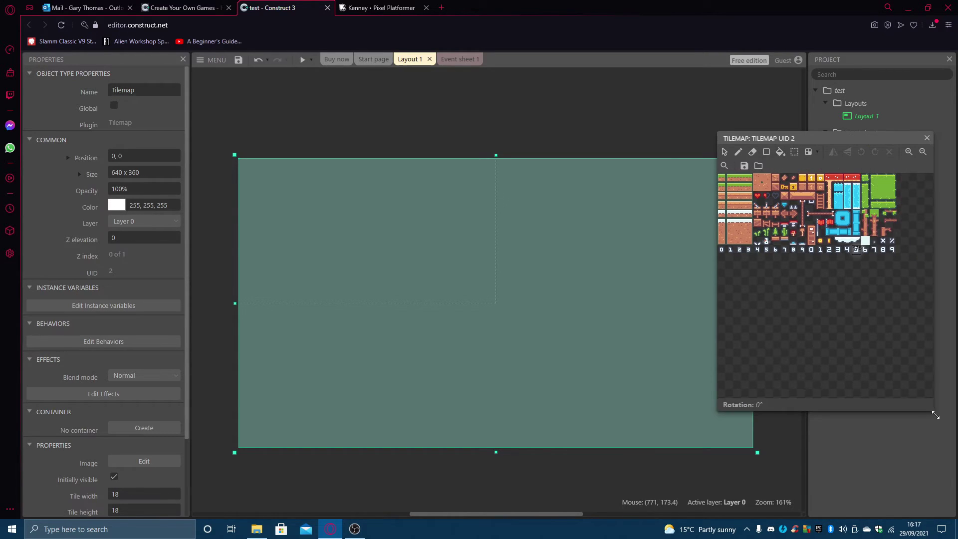
click(918, 154)
click(918, 154)
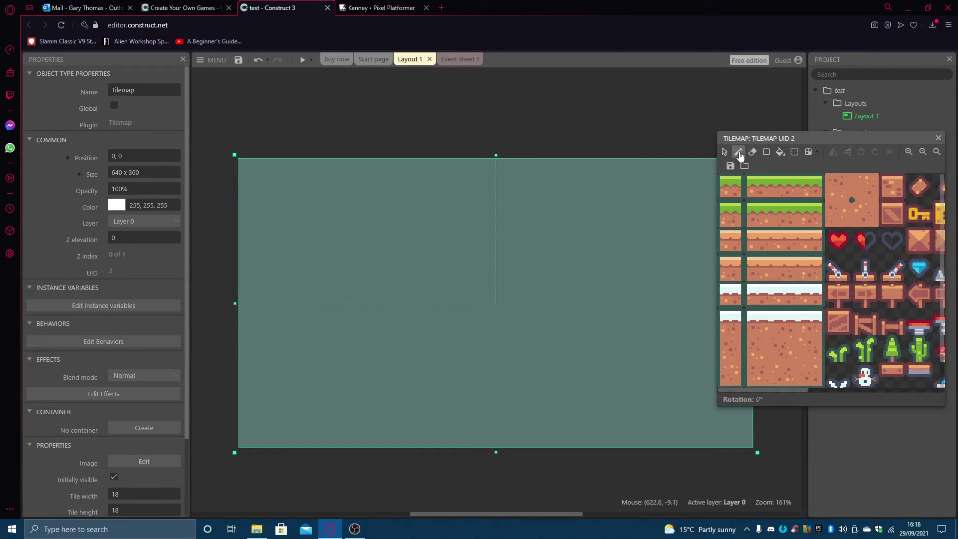
Paint the wide grass strip near the layout's left edge and enlarge the tile palette.
click(730, 187)
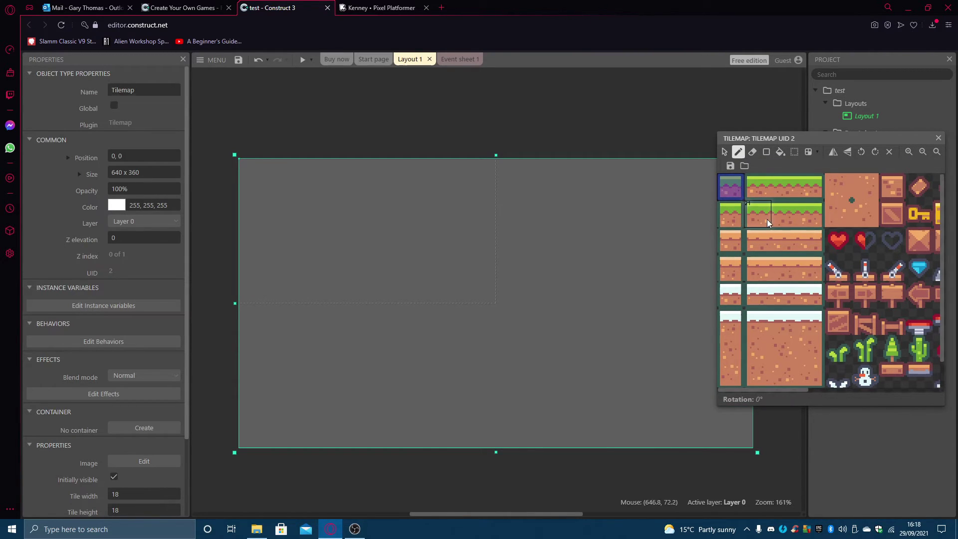
drag(762, 184, 819, 184)
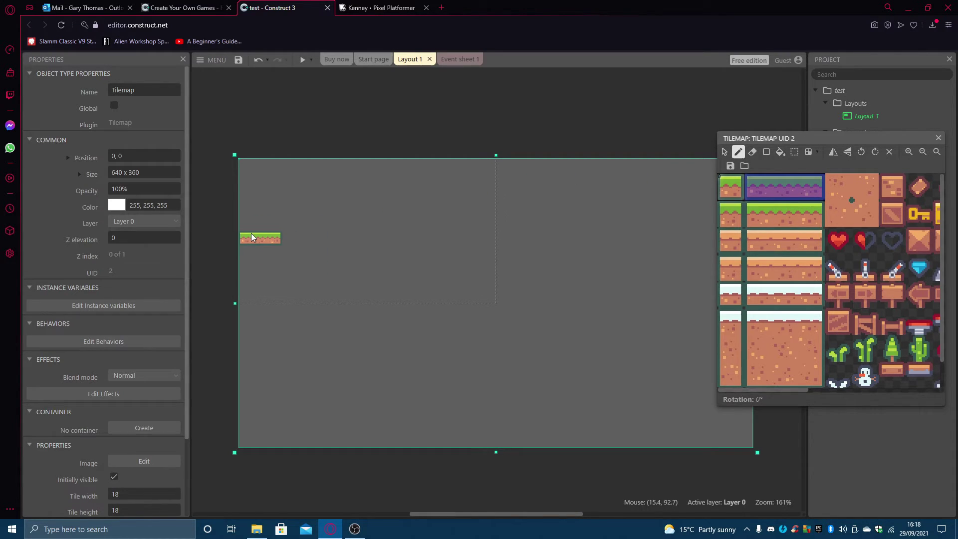
key(alt)
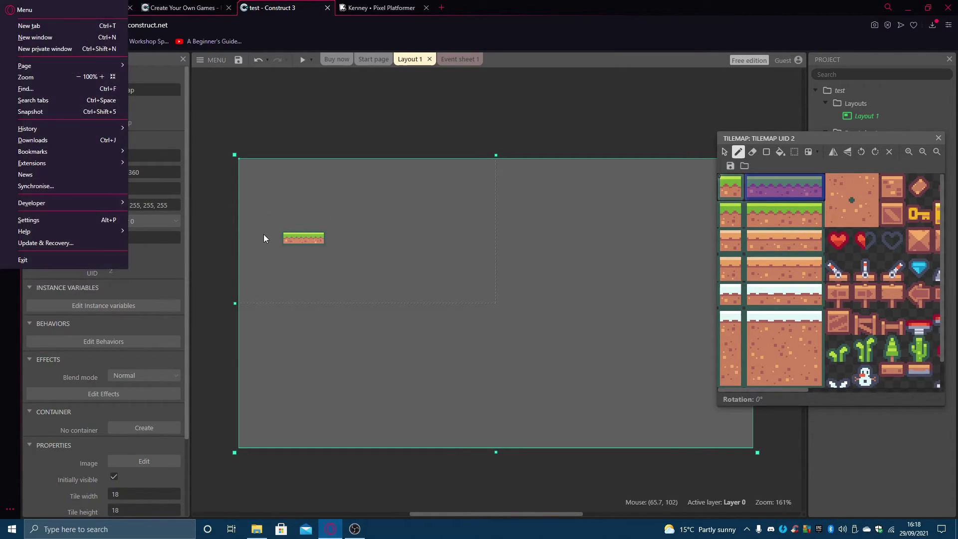
key(Escape)
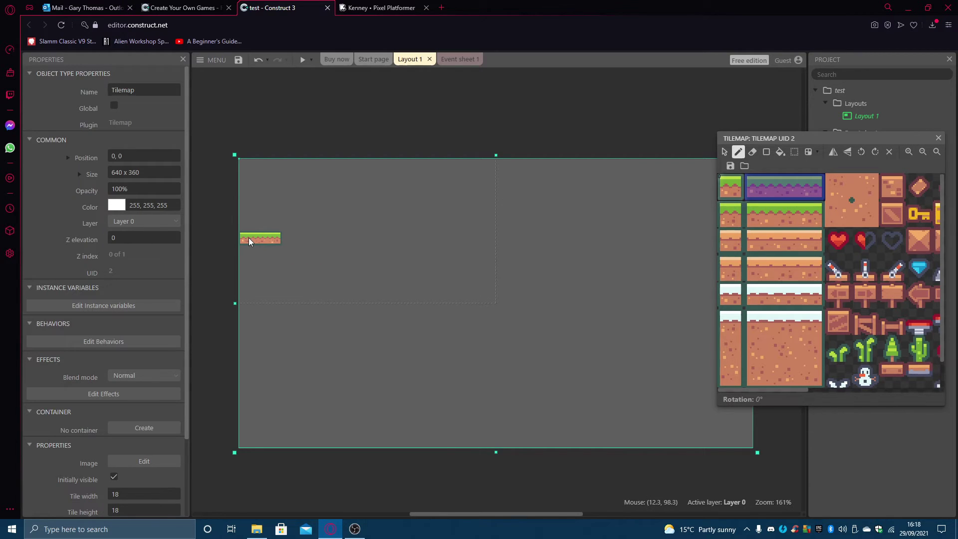
click(248, 238)
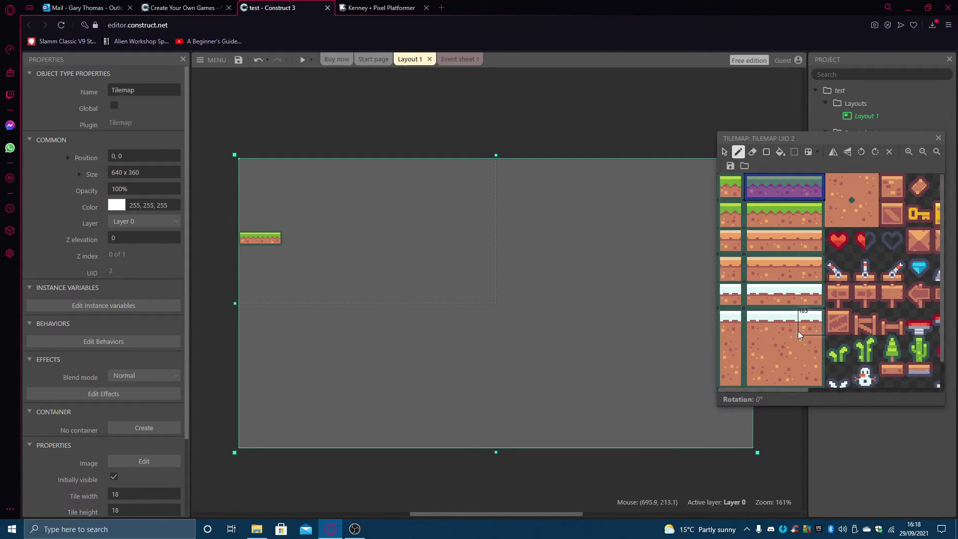
drag(866, 139, 743, 100)
drag(818, 366, 927, 439)
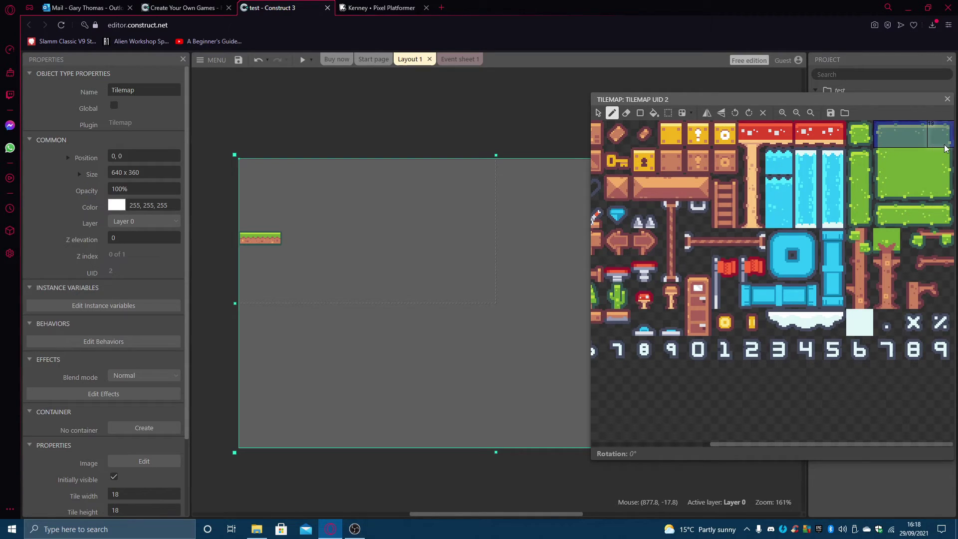
Stamp two big green grass blocks right of the grass strip.
drag(889, 140, 940, 162)
click(301, 238)
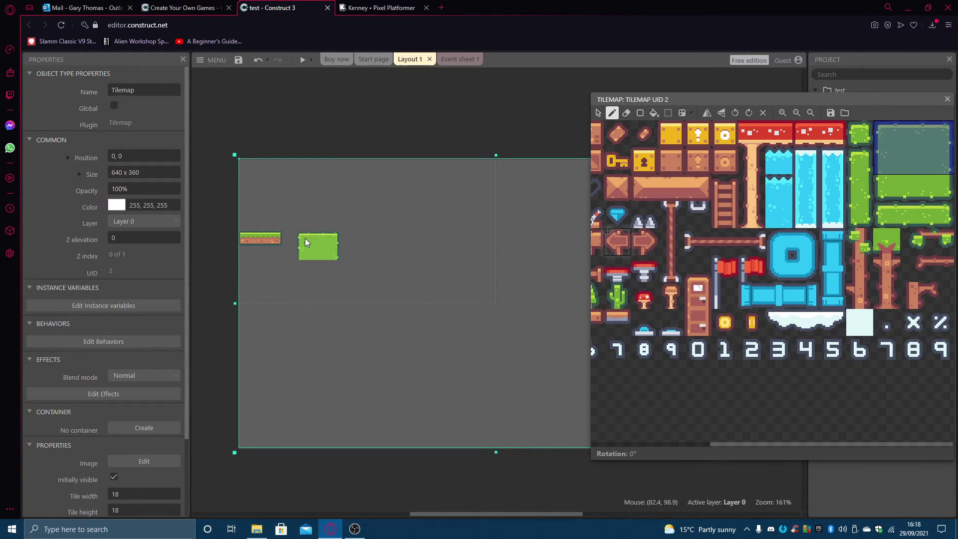
click(366, 241)
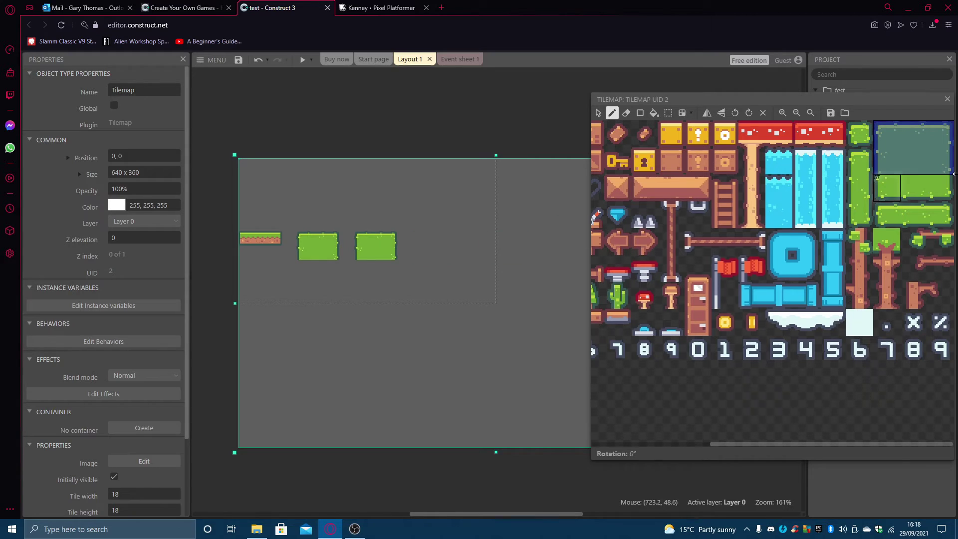
Paint water tiles beside the grass and along the row beneath the platforms.
scroll(789, 444, left, 3)
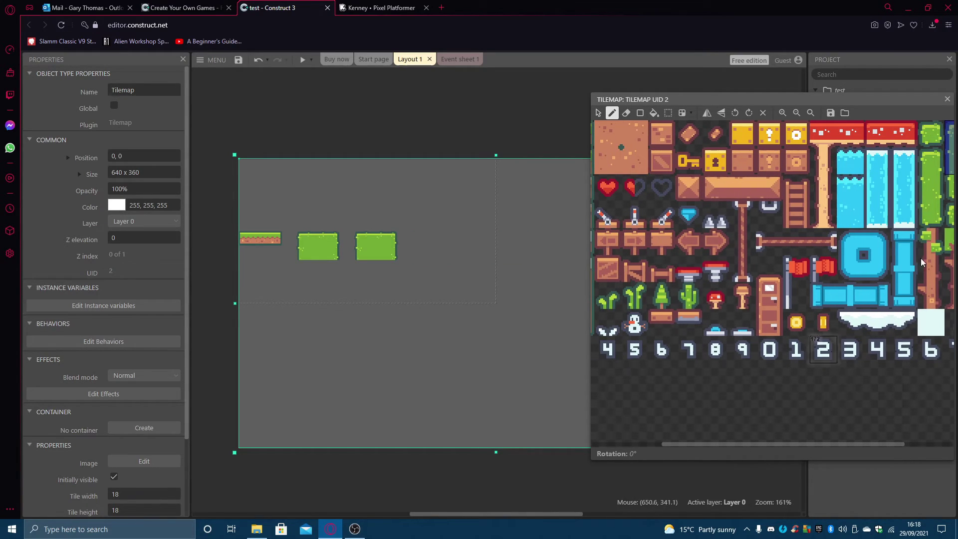
click(852, 218)
click(288, 240)
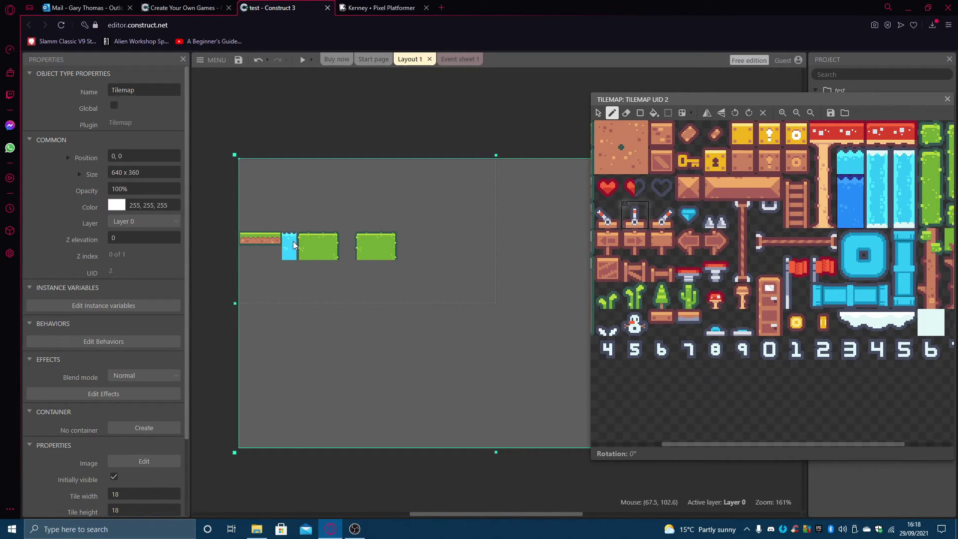
click(318, 253)
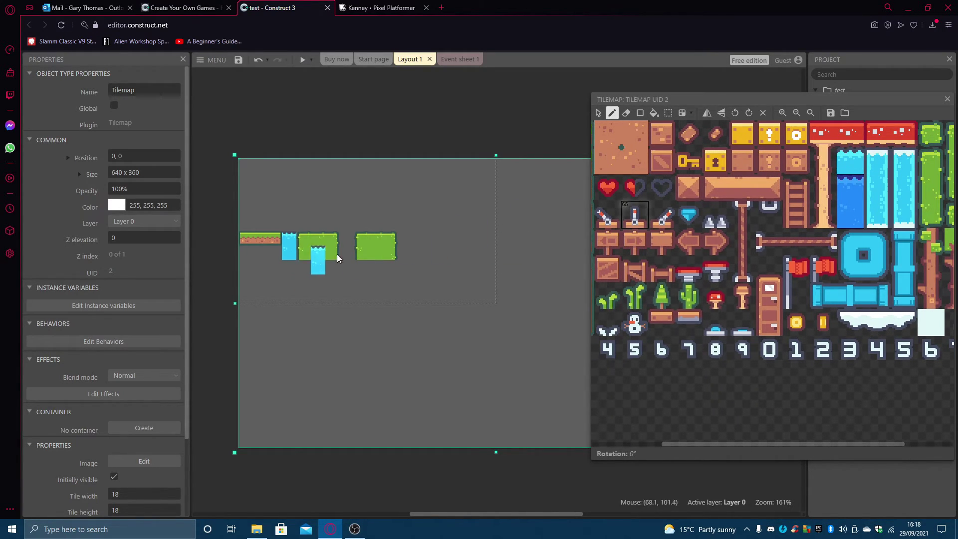
click(852, 217)
click(262, 256)
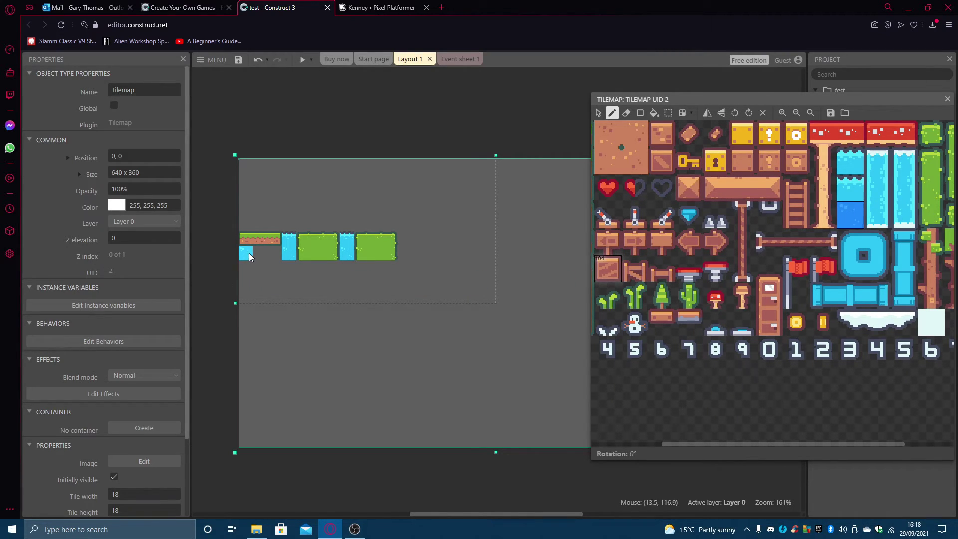
drag(250, 253, 284, 252)
drag(350, 264, 292, 264)
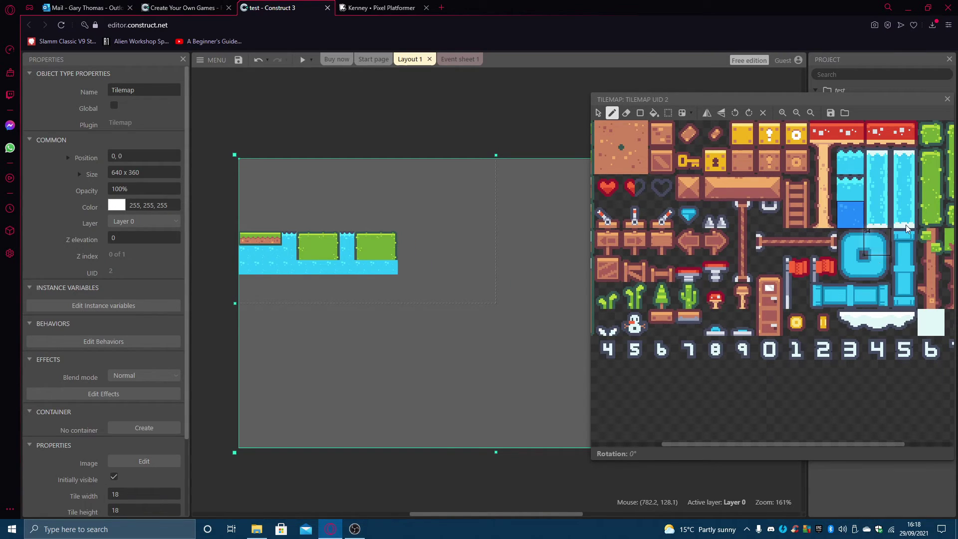
click(854, 347)
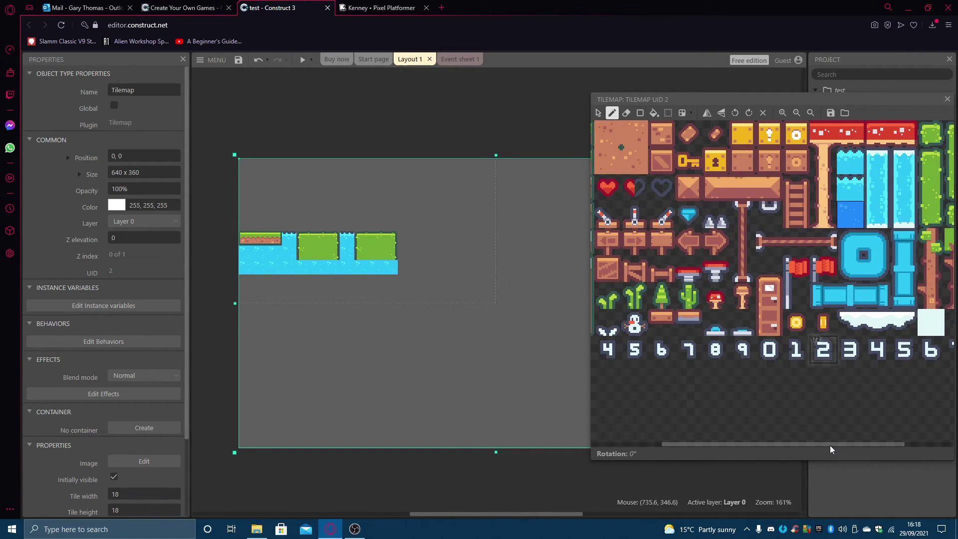
drag(830, 444, 737, 443)
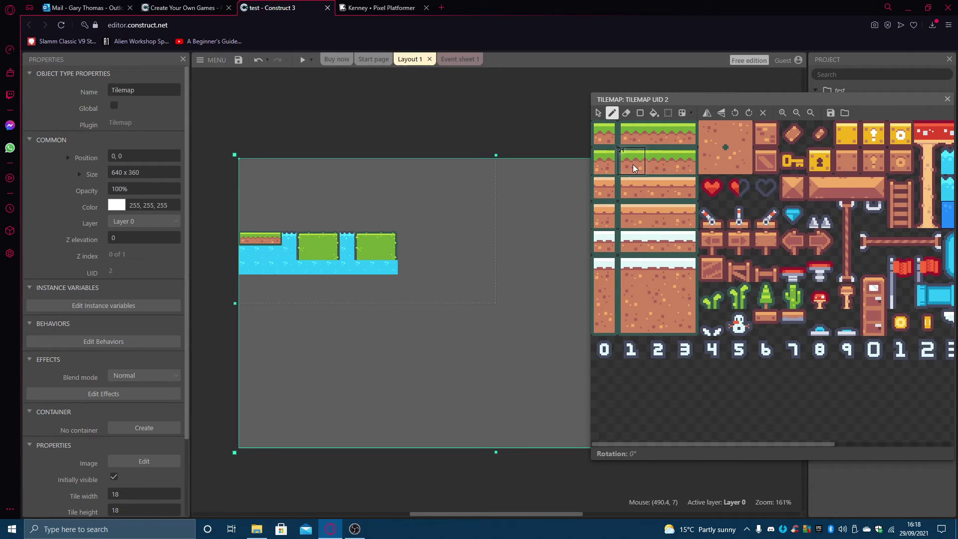
Stamp a three-tile grass platform right of the water with a dirt column beneath it.
drag(633, 163, 682, 169)
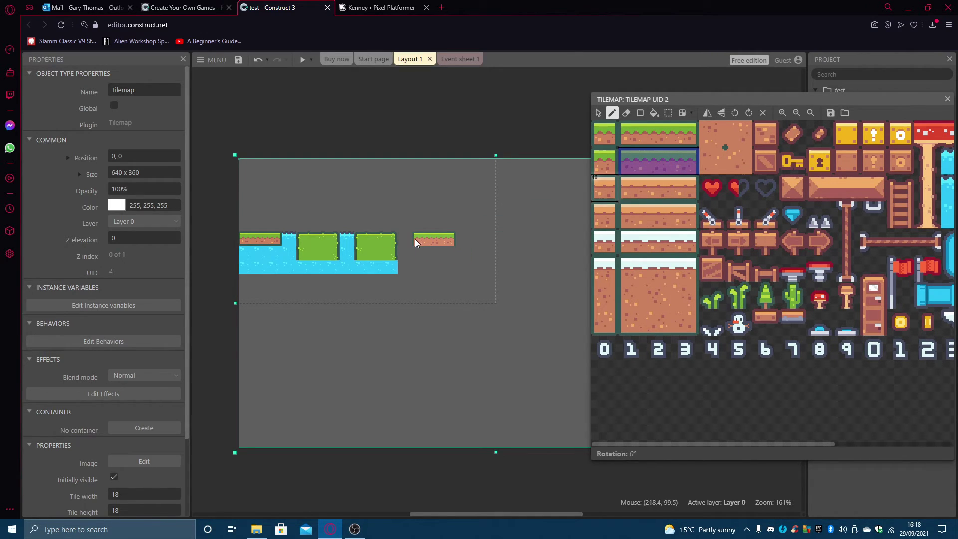
click(420, 239)
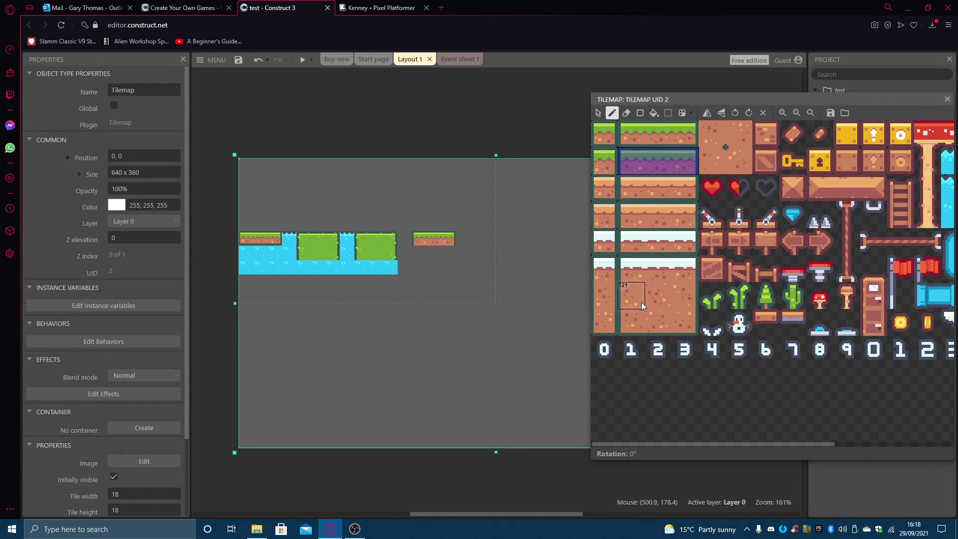
drag(641, 302, 677, 301)
drag(417, 249, 426, 286)
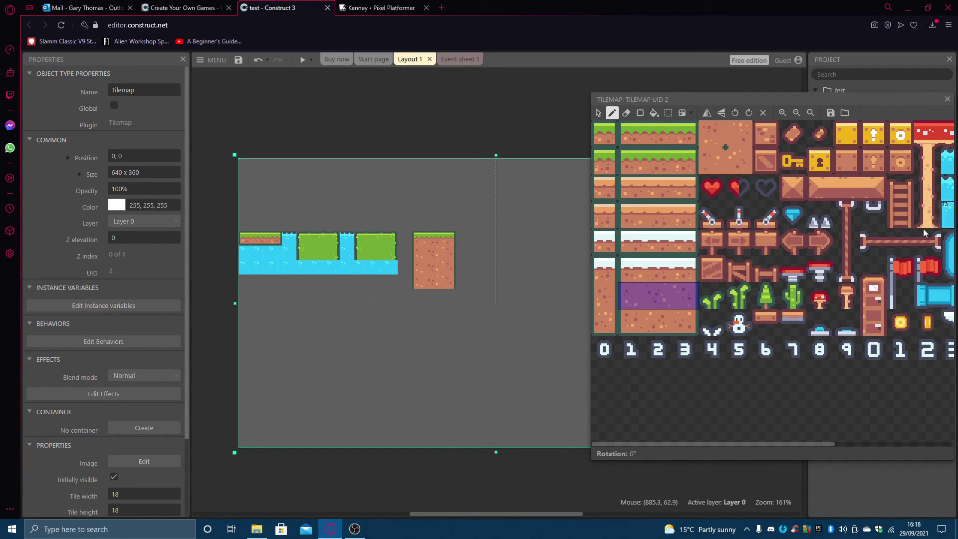
Fill the gaps on both sides of the dirt column with surface and deep water tiles.
drag(744, 447, 850, 439)
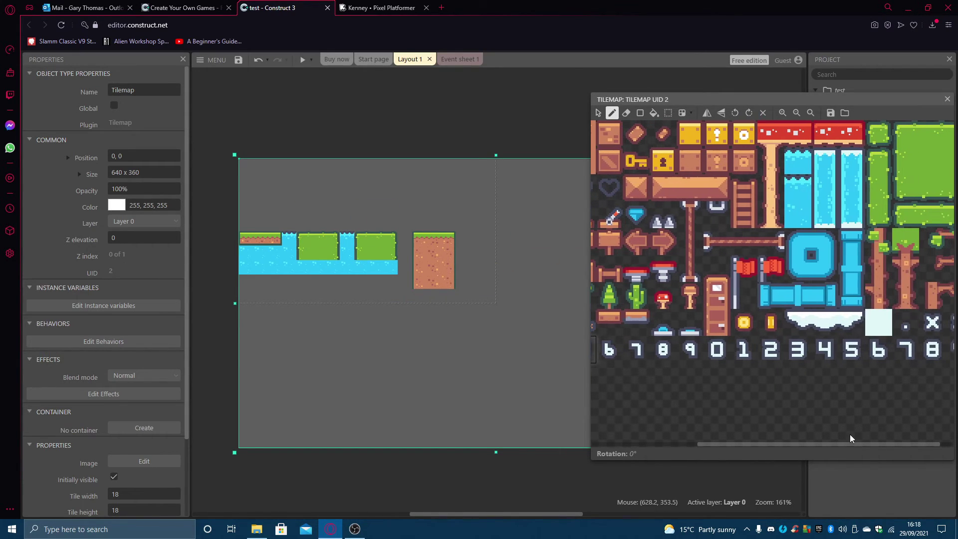
click(798, 164)
click(405, 238)
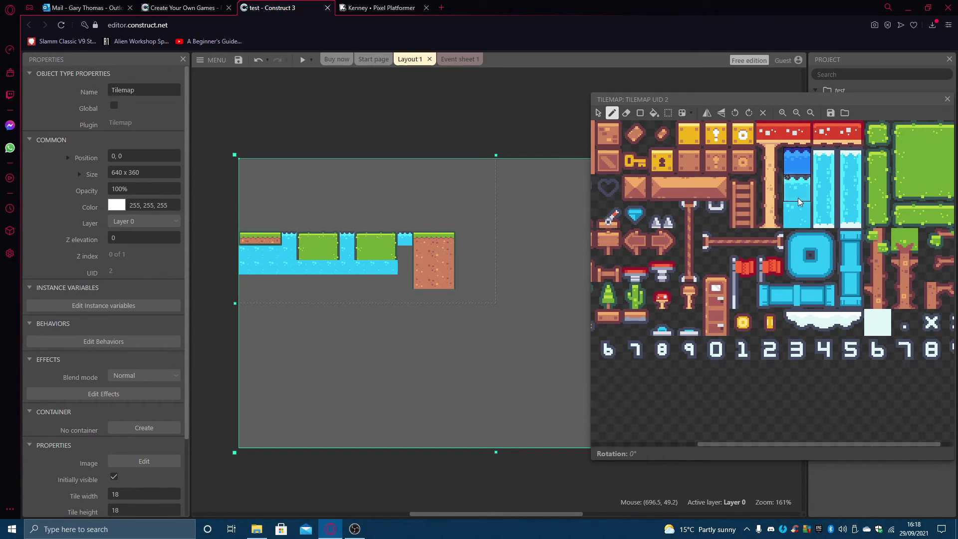
click(800, 197)
click(462, 239)
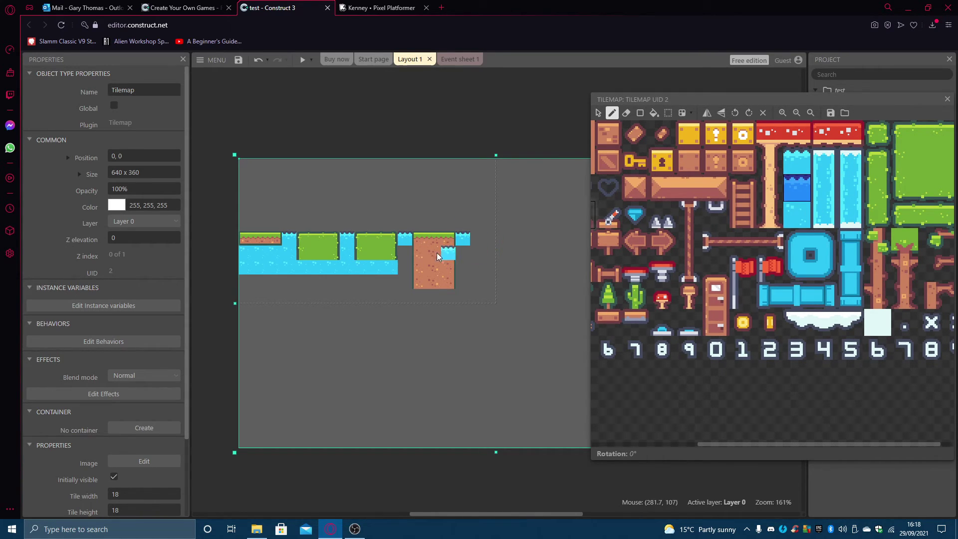
click(799, 216)
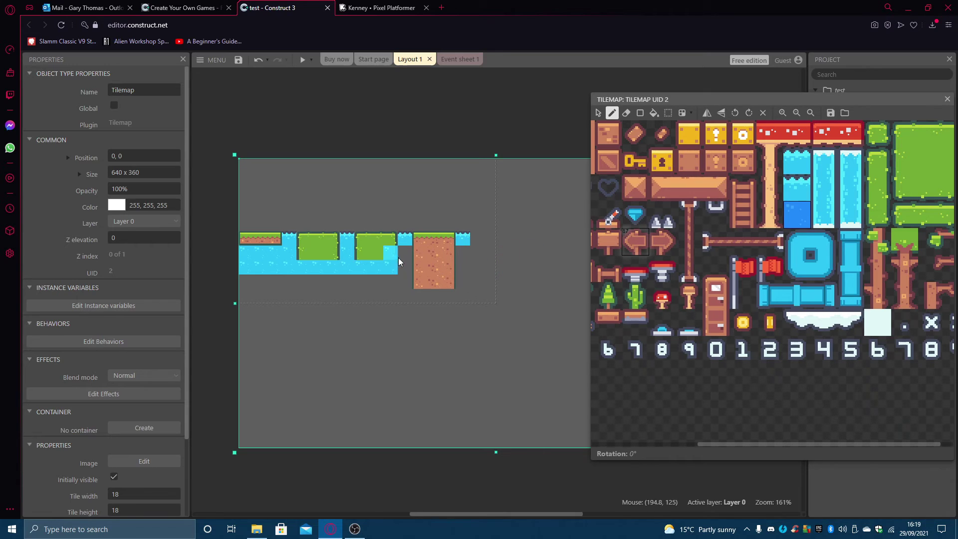
drag(403, 253, 404, 262)
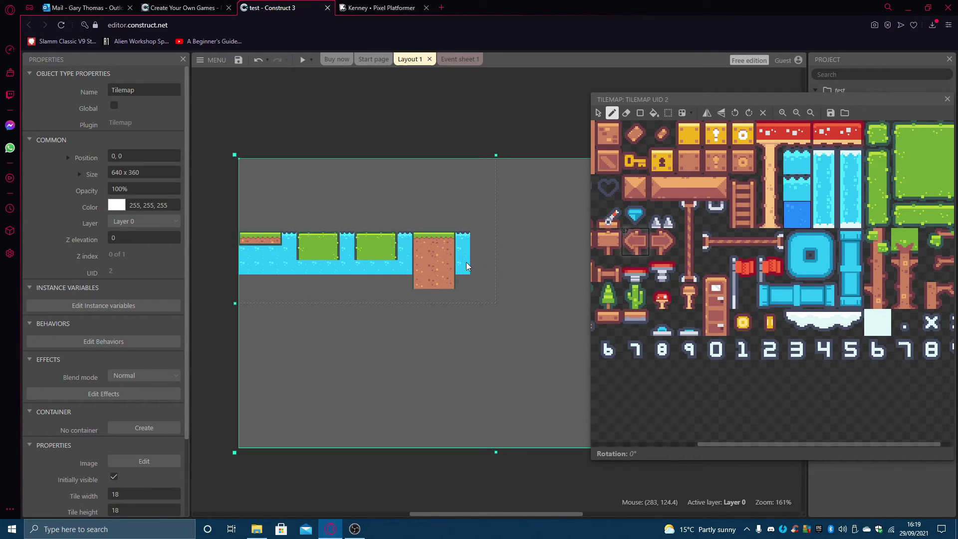
mouse_move(514, 514)
mouse_down()
mouse_move(478, 513)
mouse_move(515, 507)
mouse_up()
drag(857, 97, 785, 95)
Close the tile palette panel and deselect the tilemap to show Layout 1 properties.
click(879, 97)
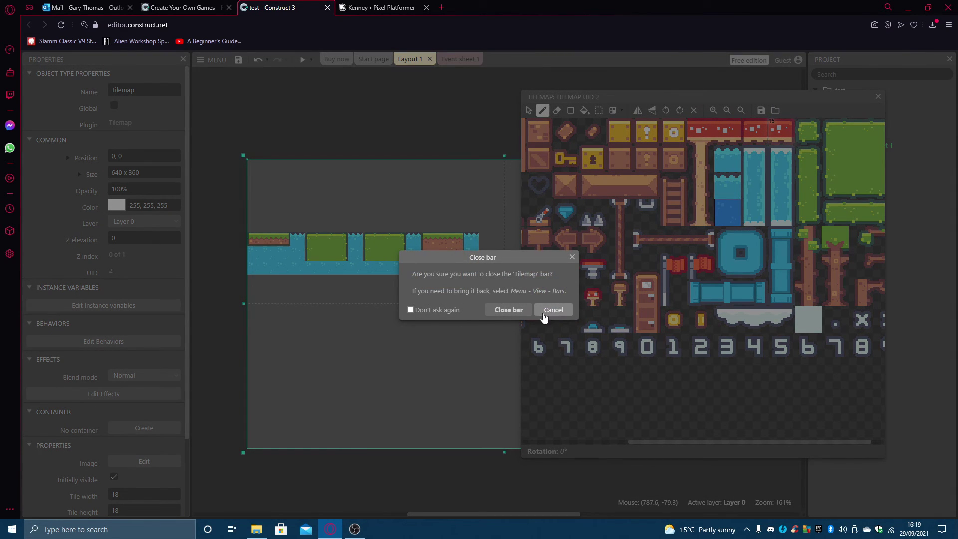
click(509, 310)
click(522, 121)
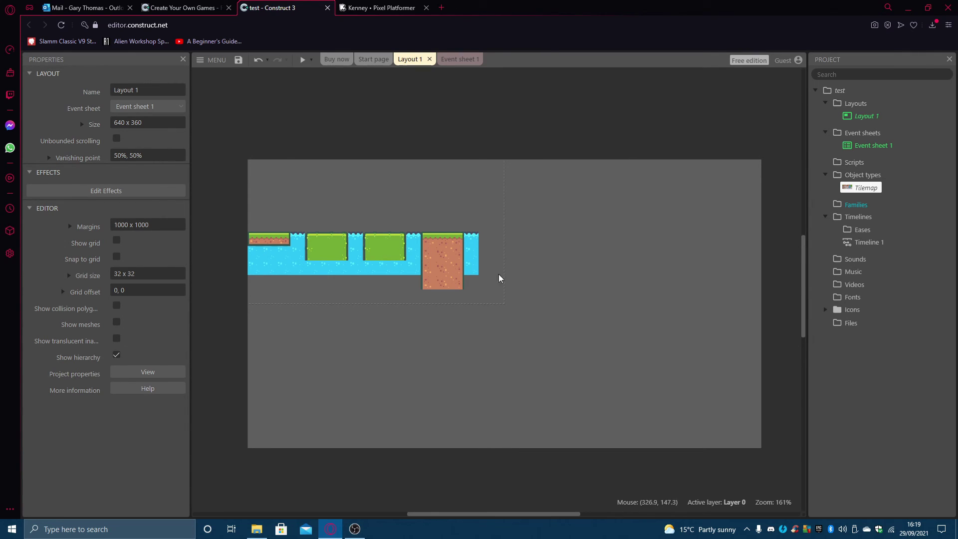
click(477, 269)
click(545, 118)
Briefly open the tilemap image editor and the View > Bars menu, then dismiss both.
double_click(864, 188)
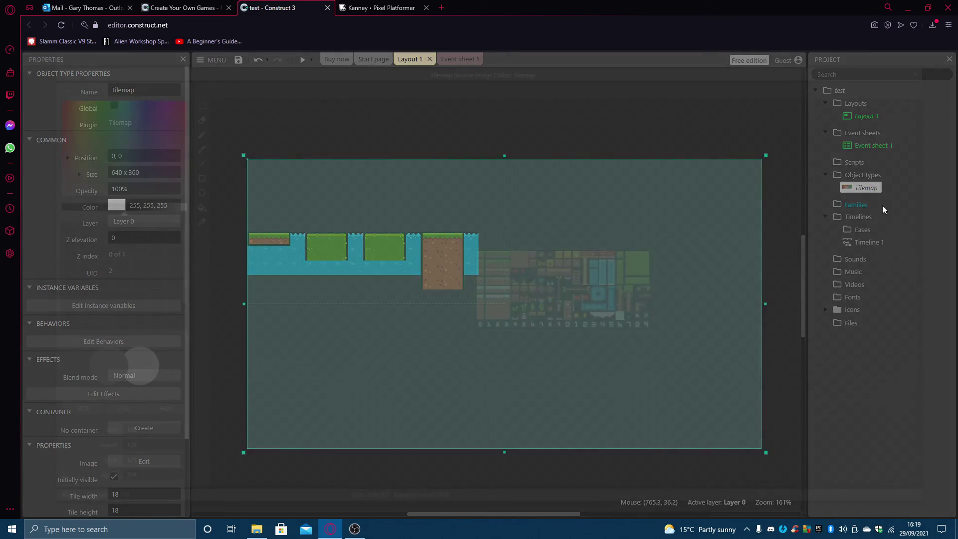
click(928, 68)
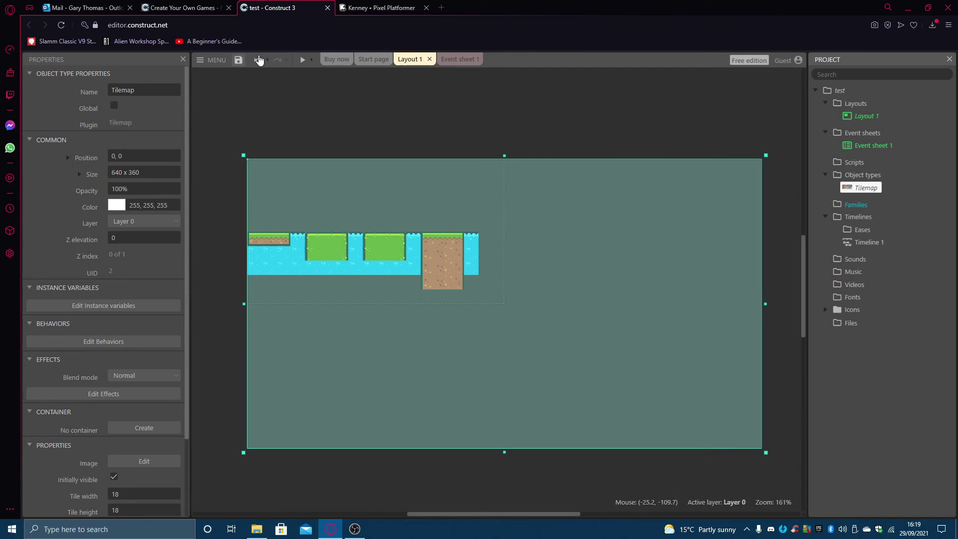
click(212, 60)
mouse_move(262, 110)
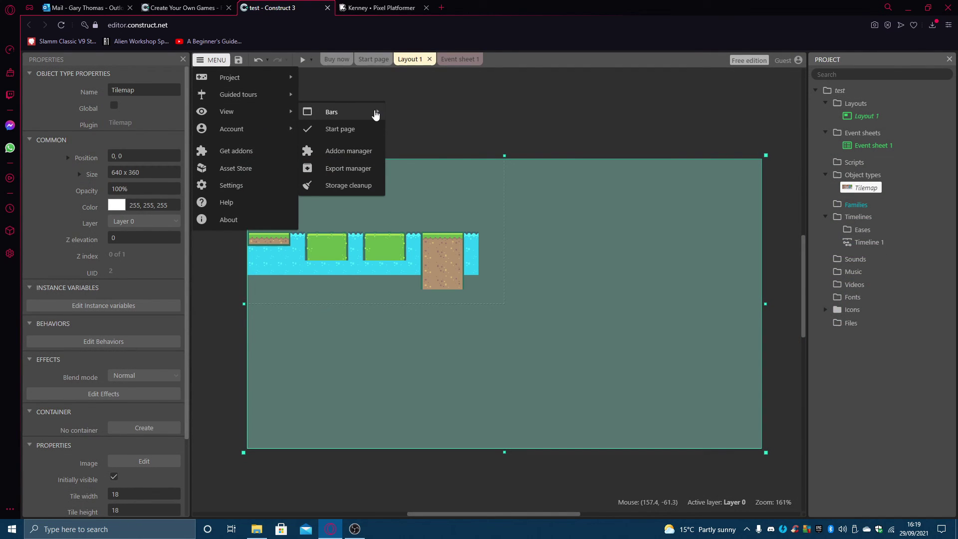
click(711, 310)
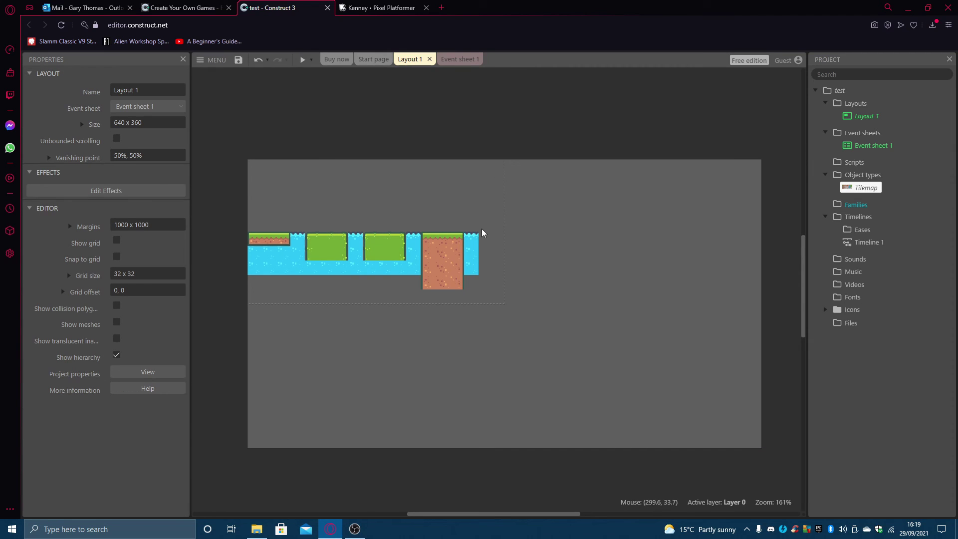
Insert a new Sprite object, found by searching 'spr', and place it on the layout.
right_click(448, 194)
click(381, 196)
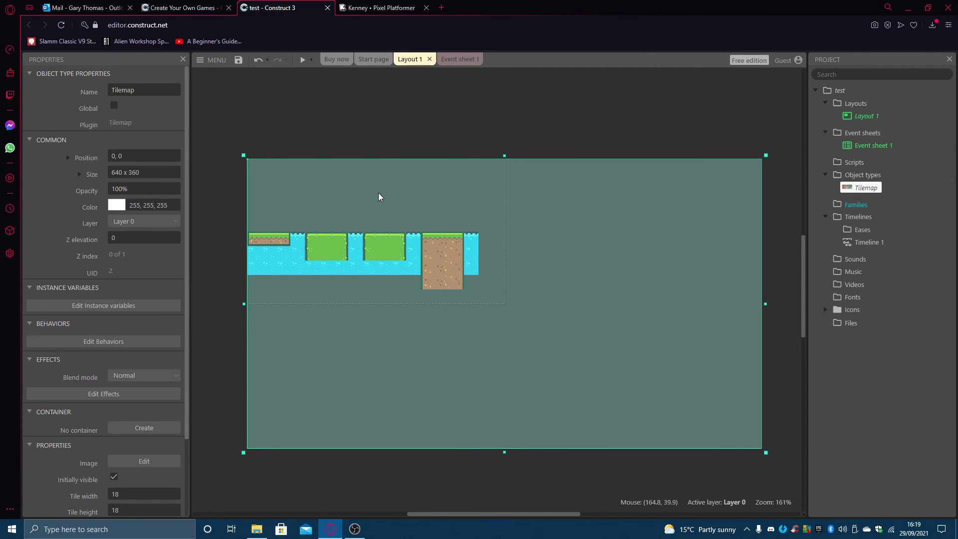
click(353, 111)
right_click(382, 201)
click(433, 230)
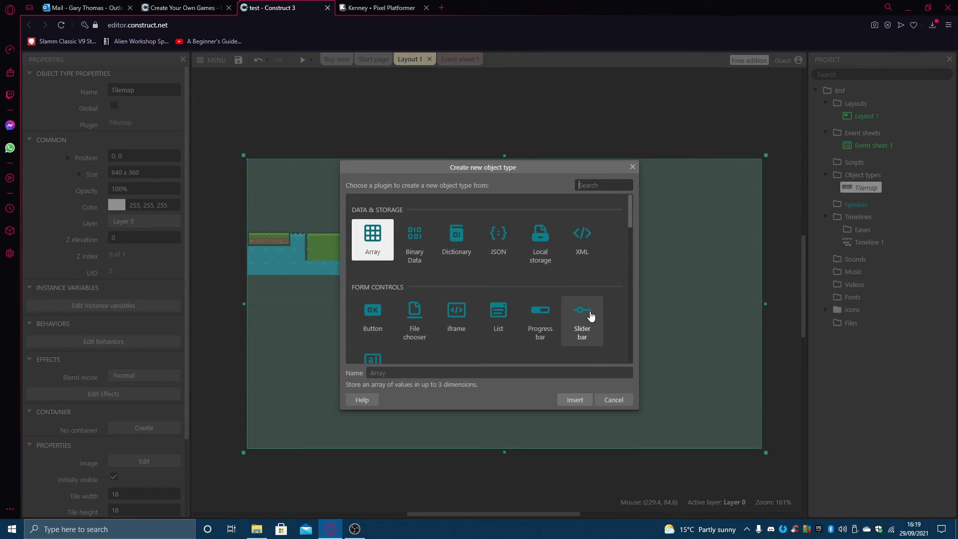
text(sprite)
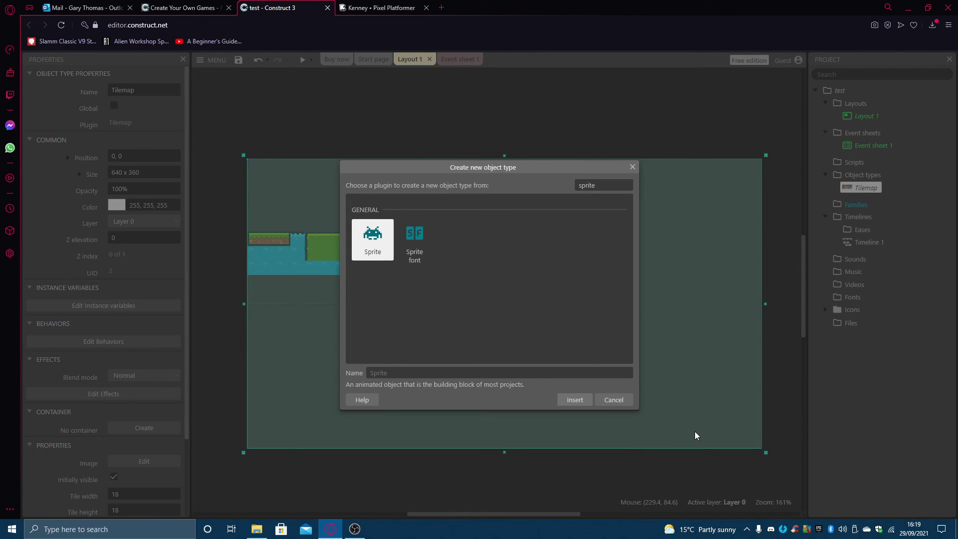
click(578, 400)
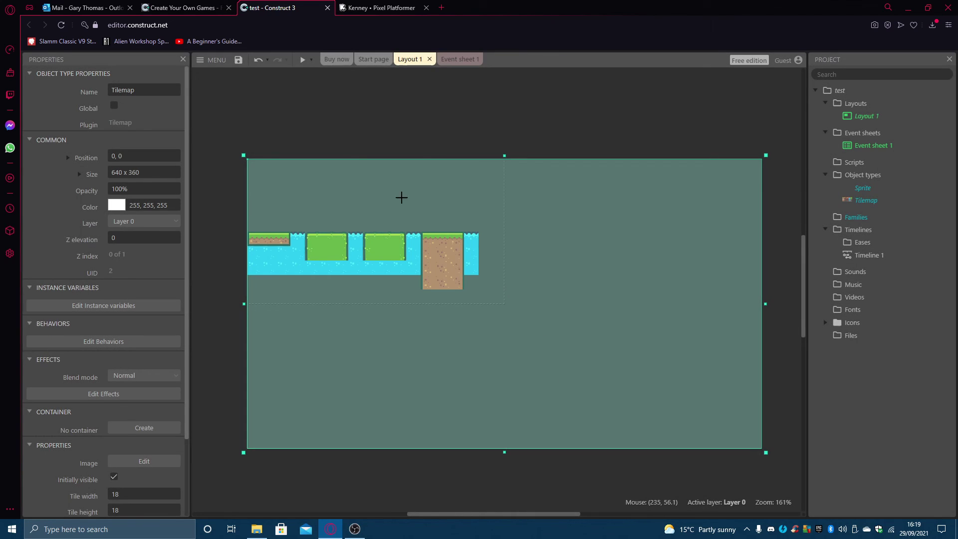
click(399, 196)
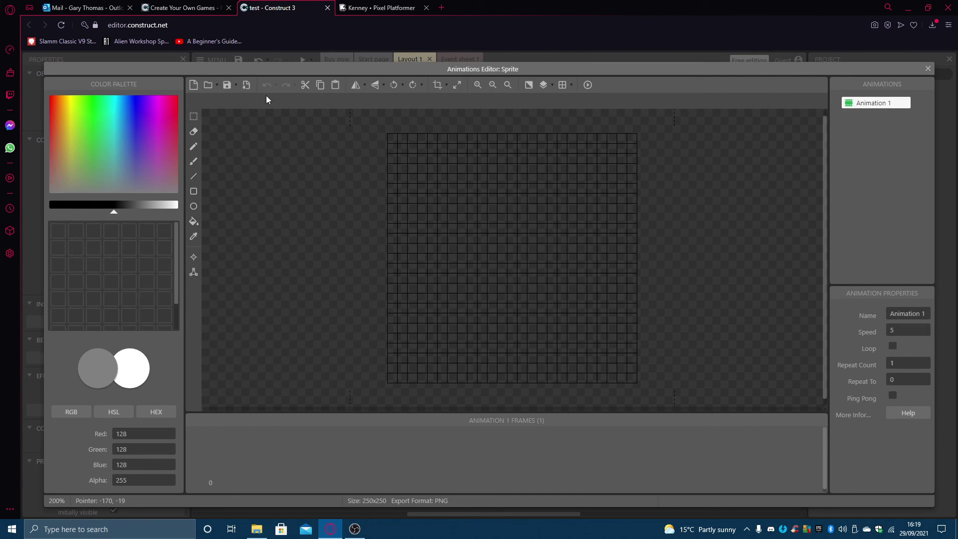
Dismiss the browser downloads popup, close the sprite's Animations Editor, and deselect the sprite.
click(210, 85)
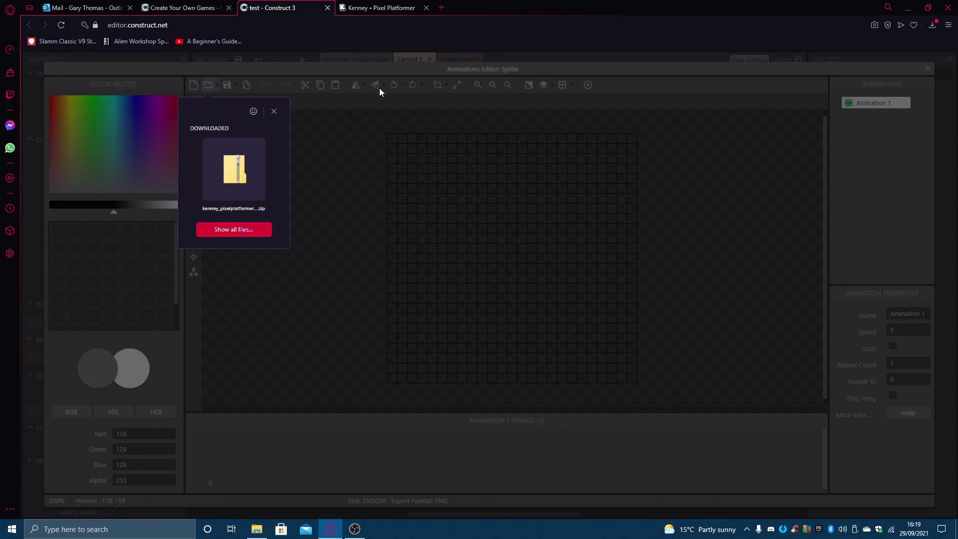
click(279, 110)
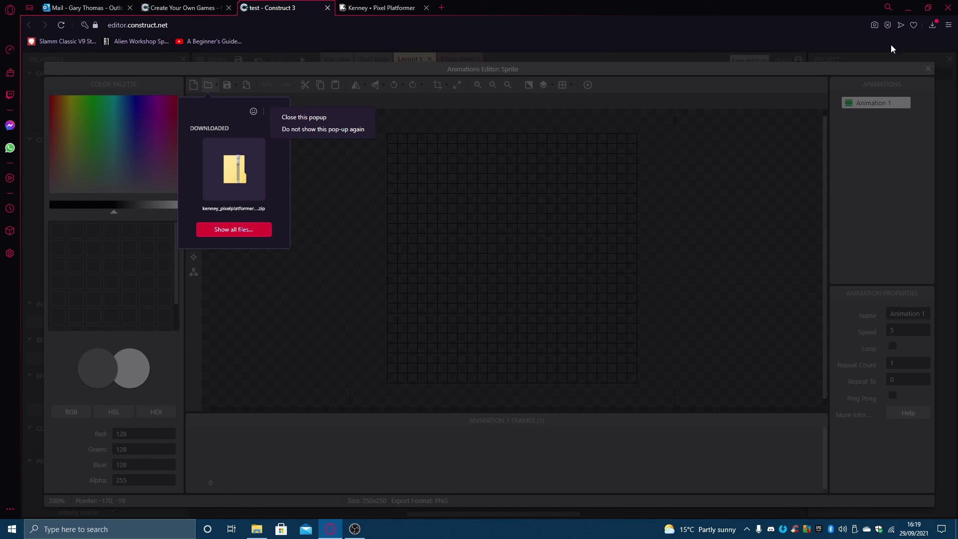
click(391, 113)
click(927, 68)
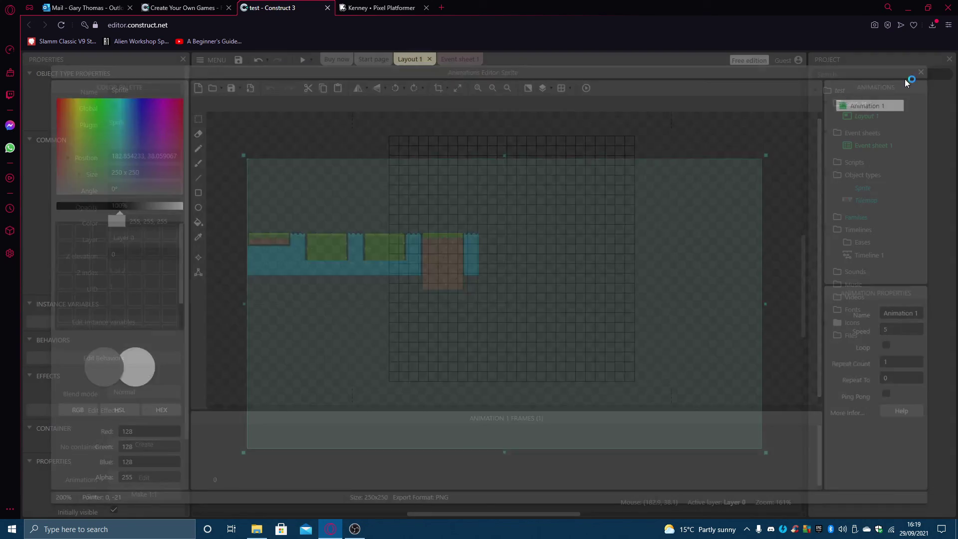
click(622, 139)
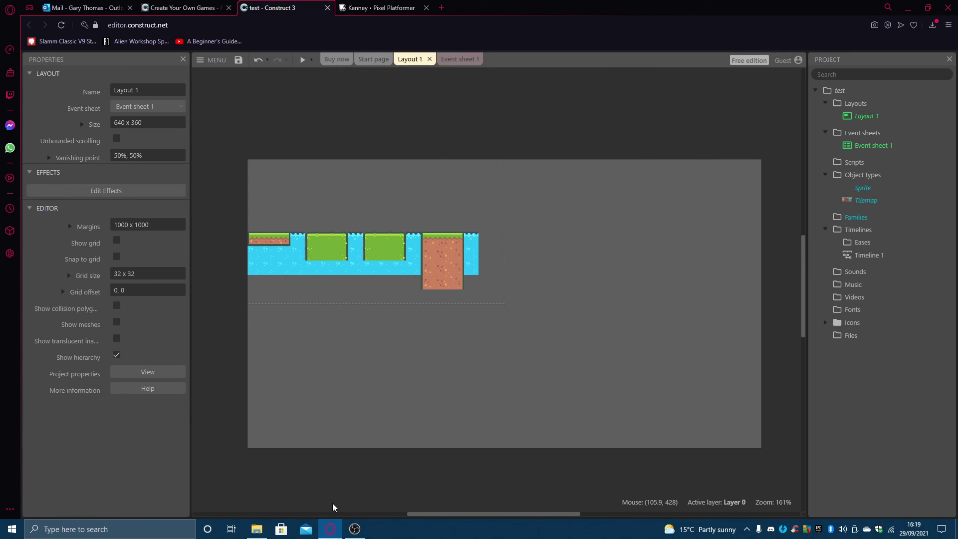